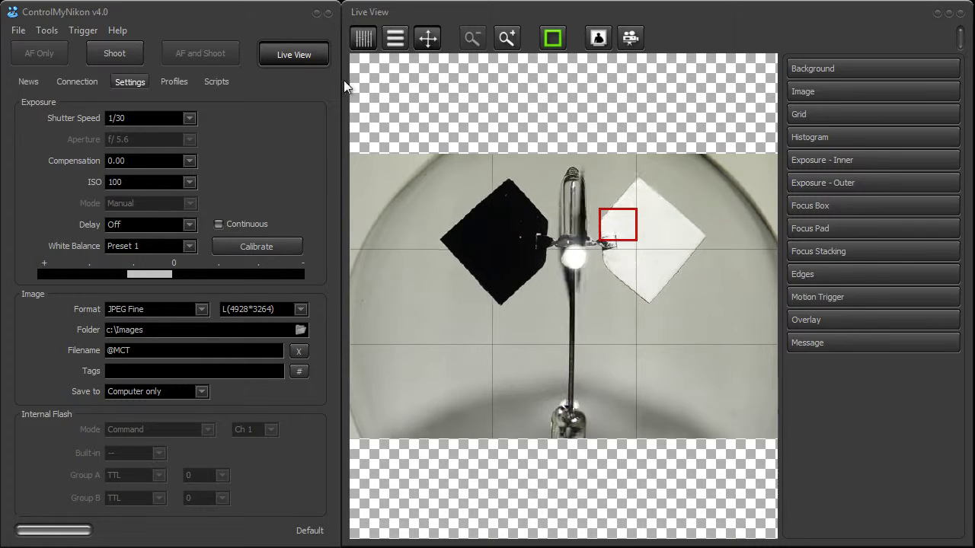
Turn Live View off and on from Settings and expand the Motion Trigger section
left_click(91, 81)
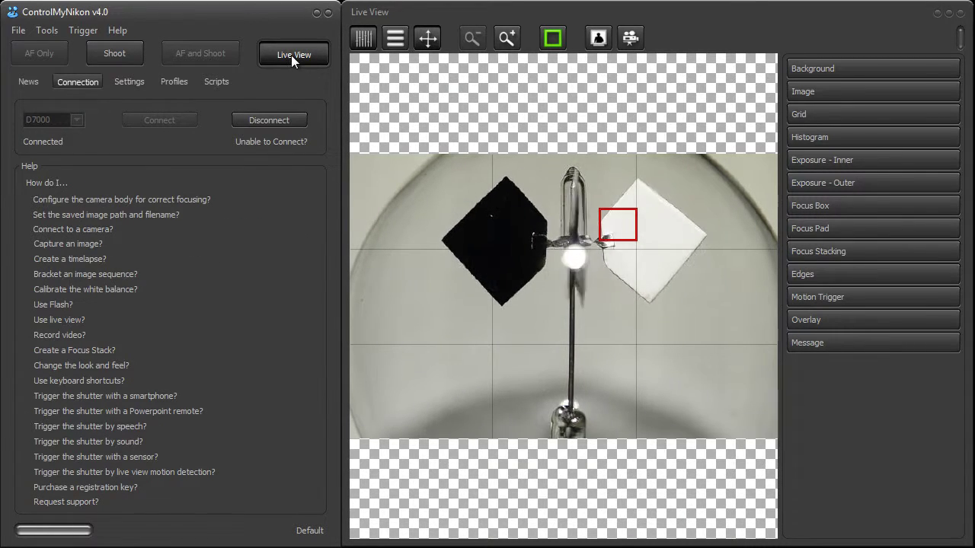
left_click(131, 81)
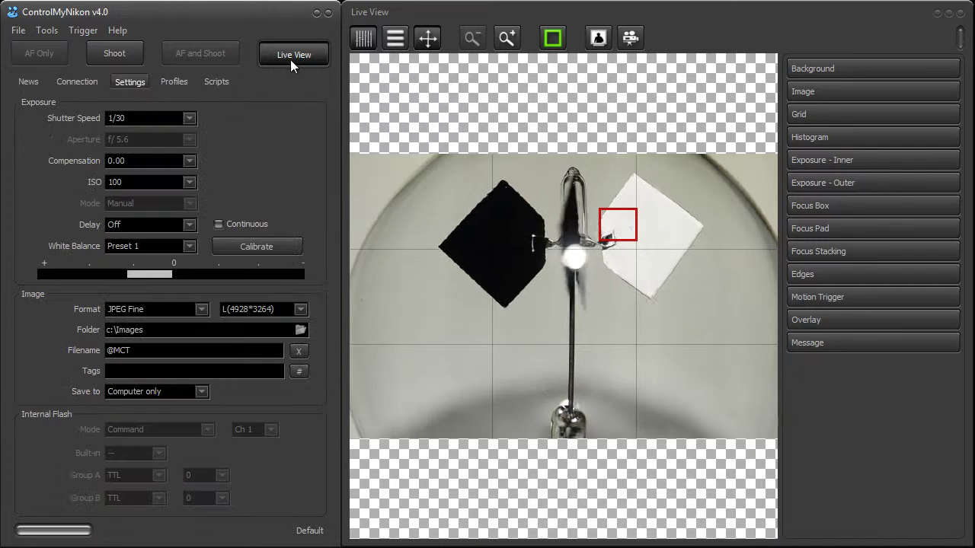
left_click(298, 64)
left_click(309, 66)
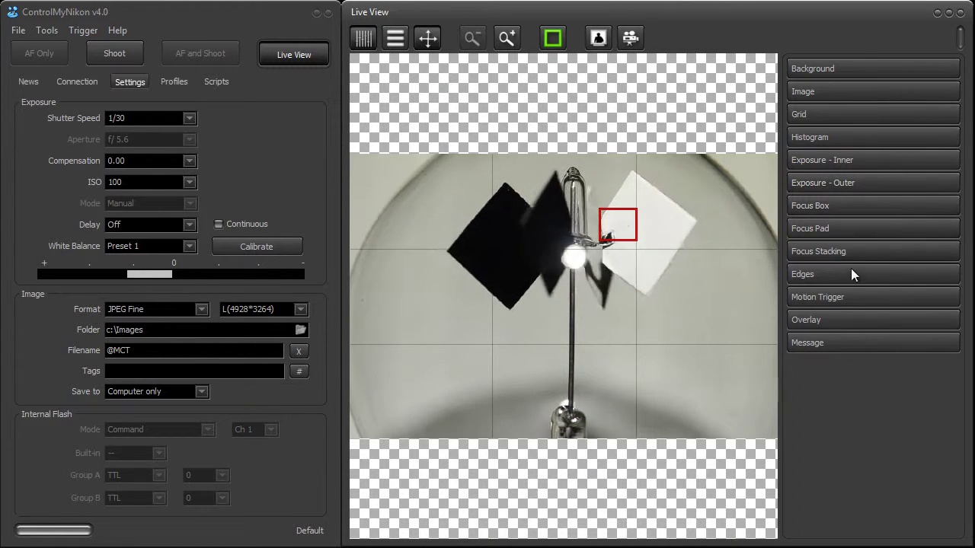
left_click(854, 298)
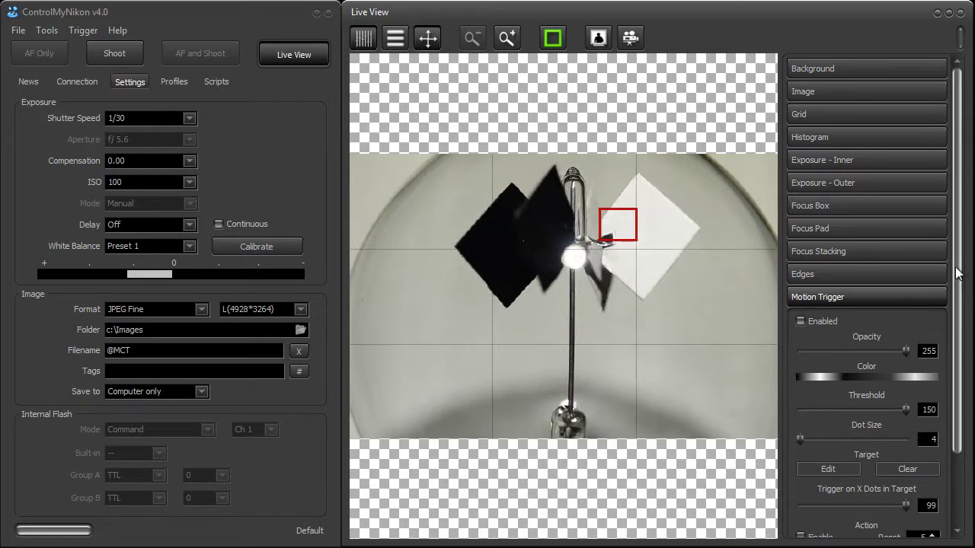
scroll(958, 274, "down", 3)
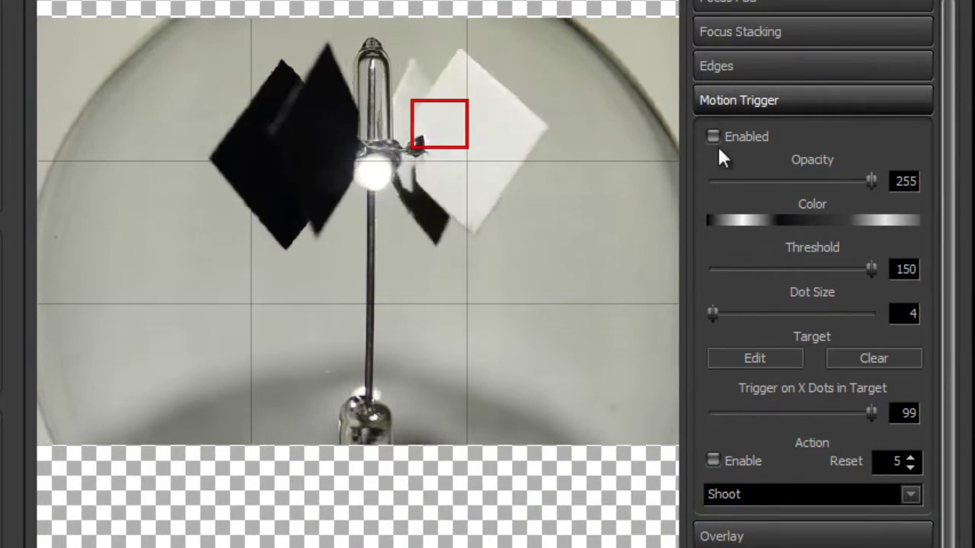
Enable Motion Trigger and drag its Threshold from 150 down to 49
left_click(715, 138)
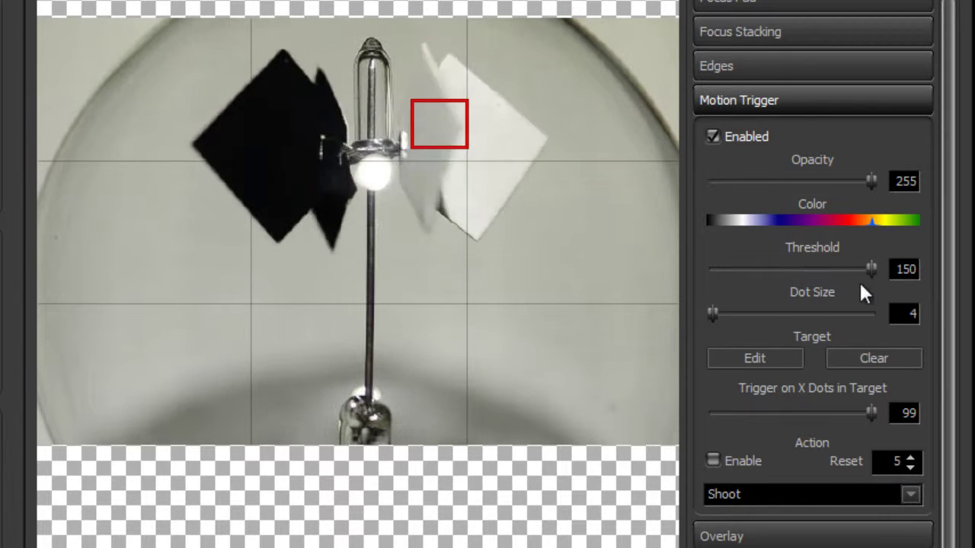
left_click_drag(870, 269, 768, 276)
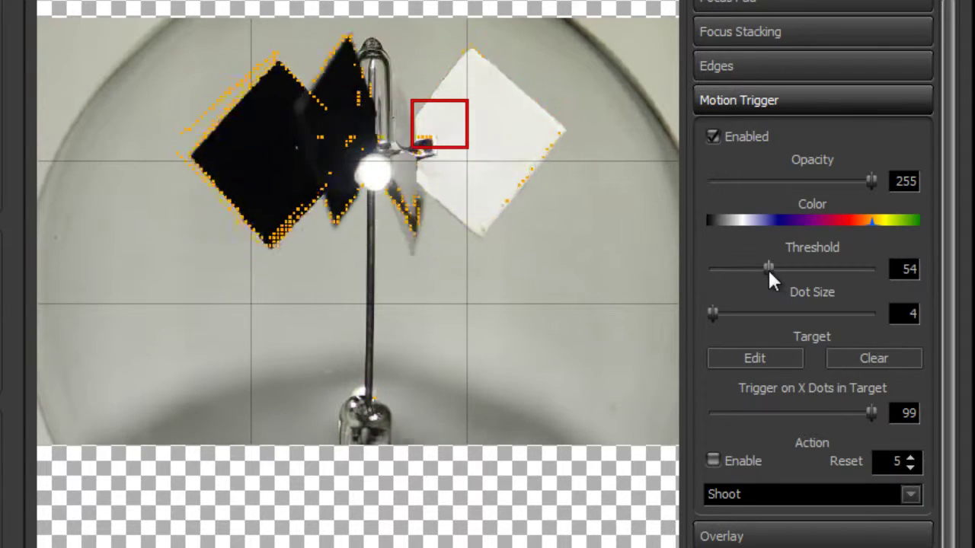
left_click_drag(768, 268, 763, 268)
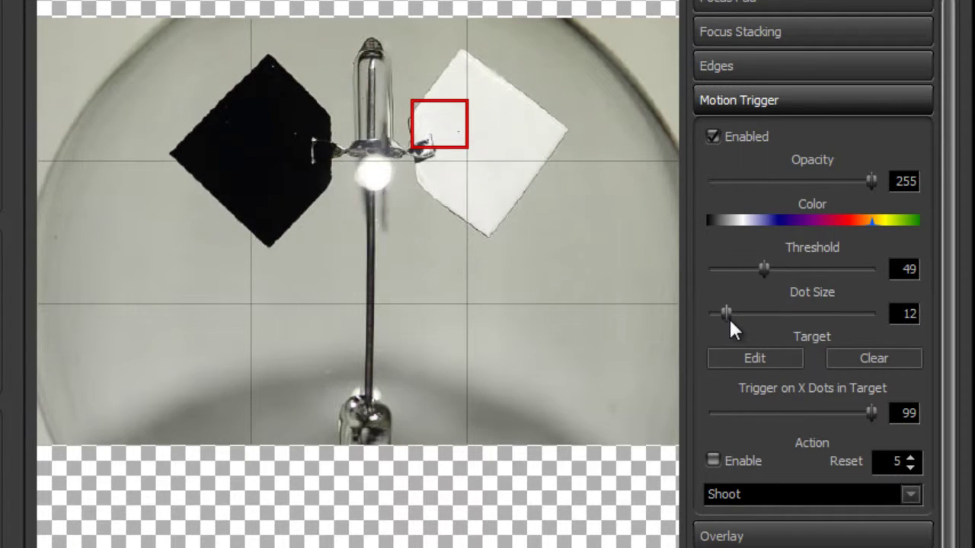
Set Dot Size to 20, drop Threshold to 21, then return Dot Size to 12
left_click_drag(730, 318, 748, 303)
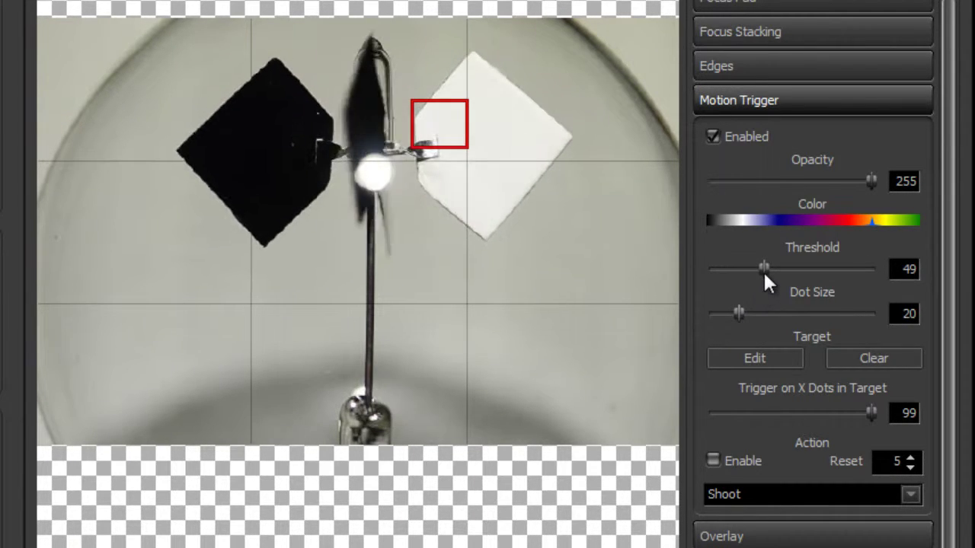
left_click_drag(764, 270, 737, 270)
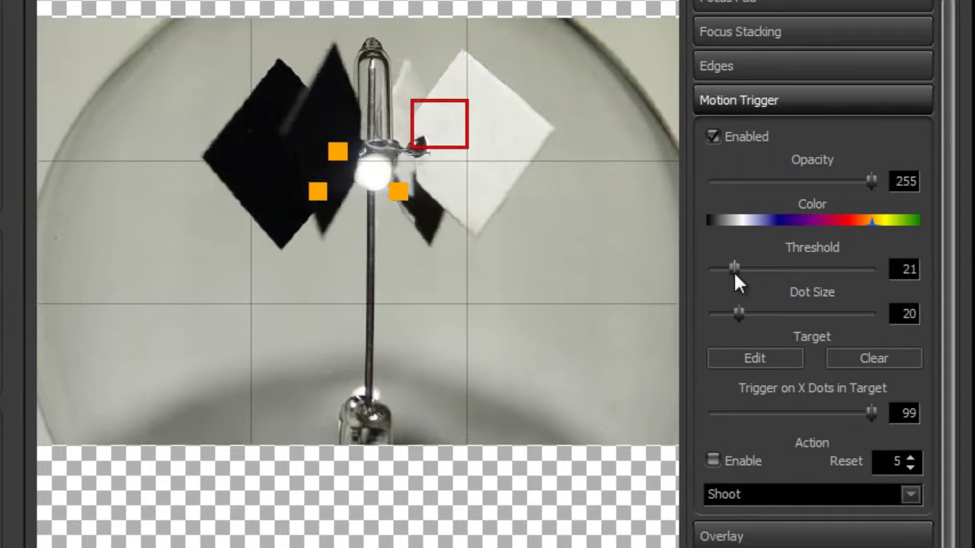
left_click_drag(736, 310, 725, 310)
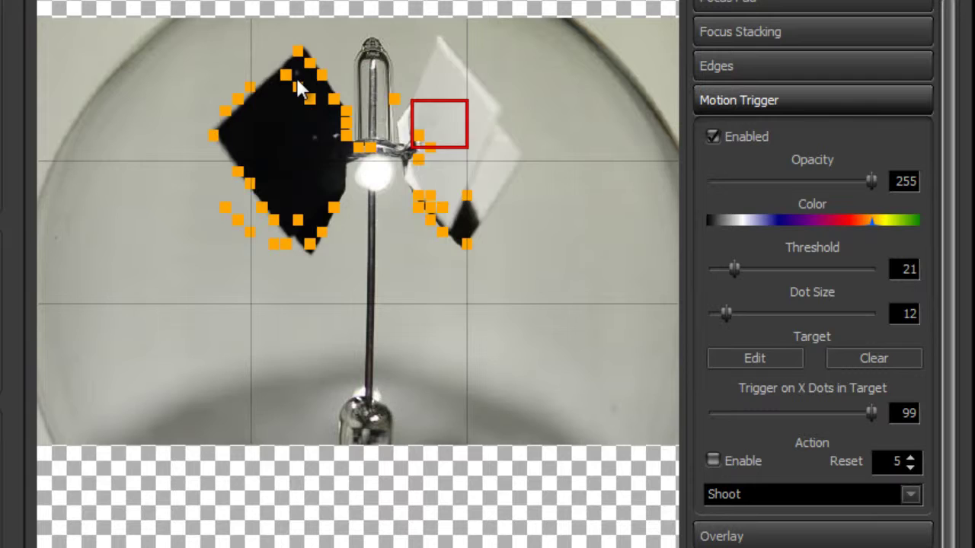
scroll(328, 164, "up", 4)
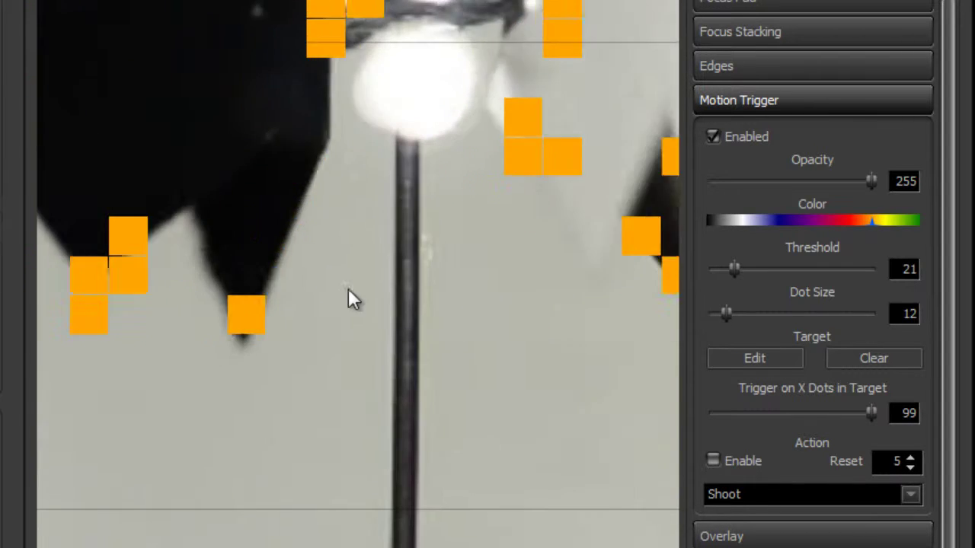
scroll(348, 217, "up", 3)
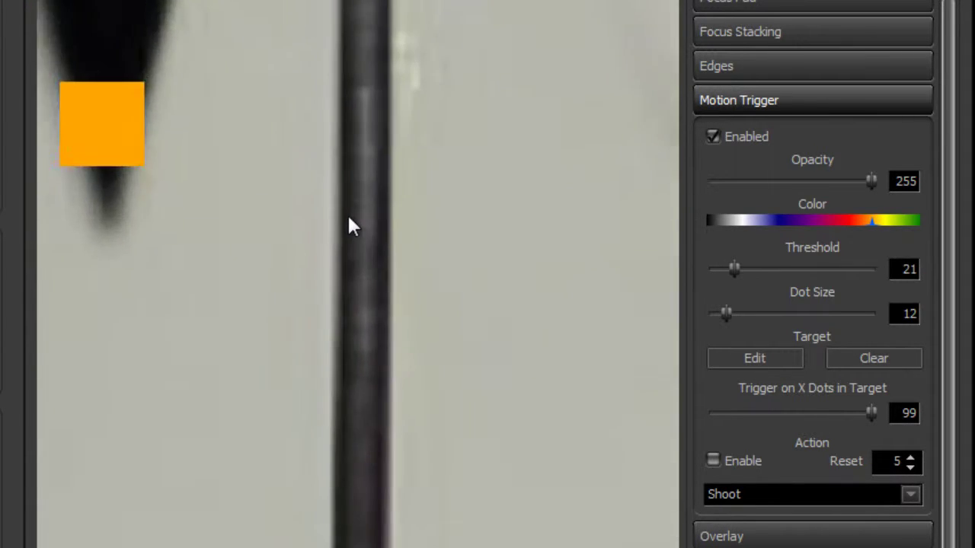
scroll(348, 226, "up", 3)
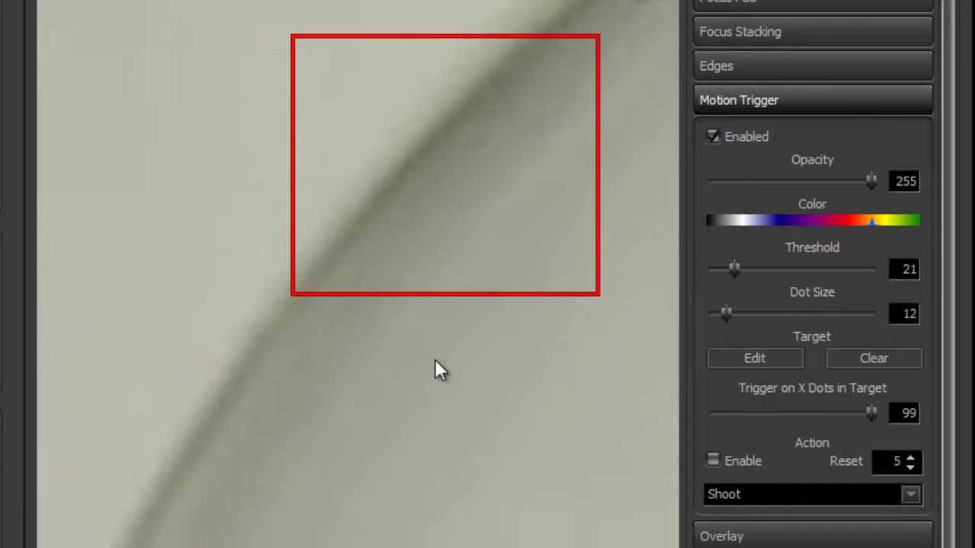
left_click_drag(434, 360, 411, 255)
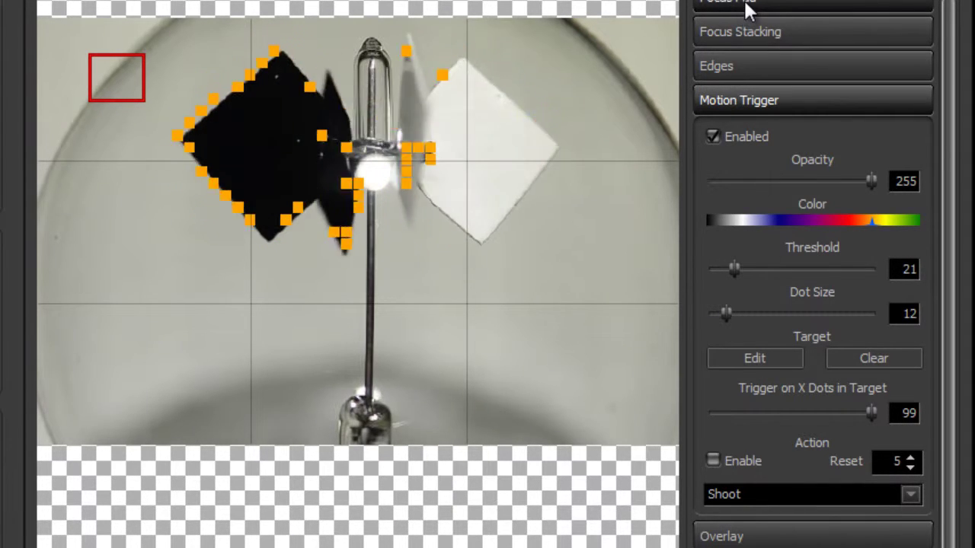
Make the motion dots red at opacity 218 and raise the Threshold to 26
scroll(731, 4, "up", 1)
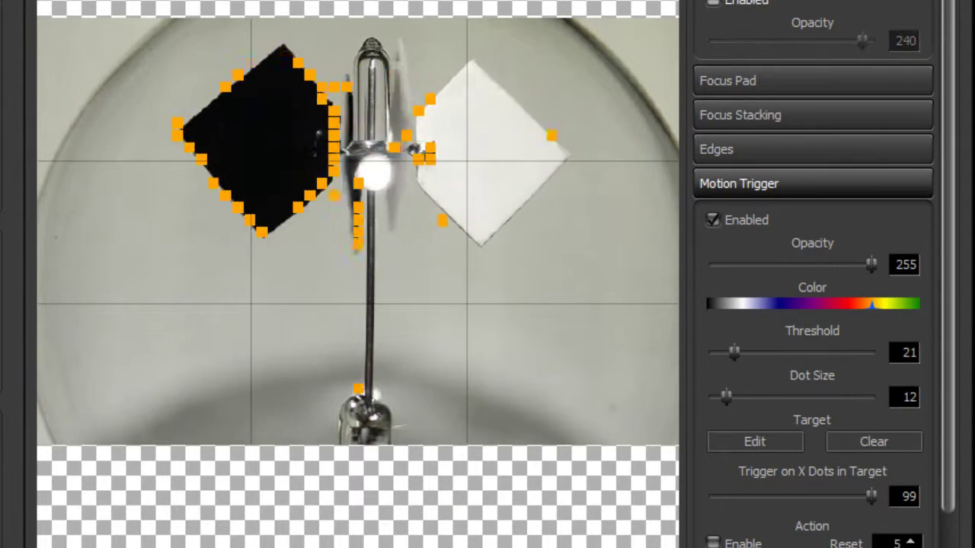
scroll(775, 226, "down", 1)
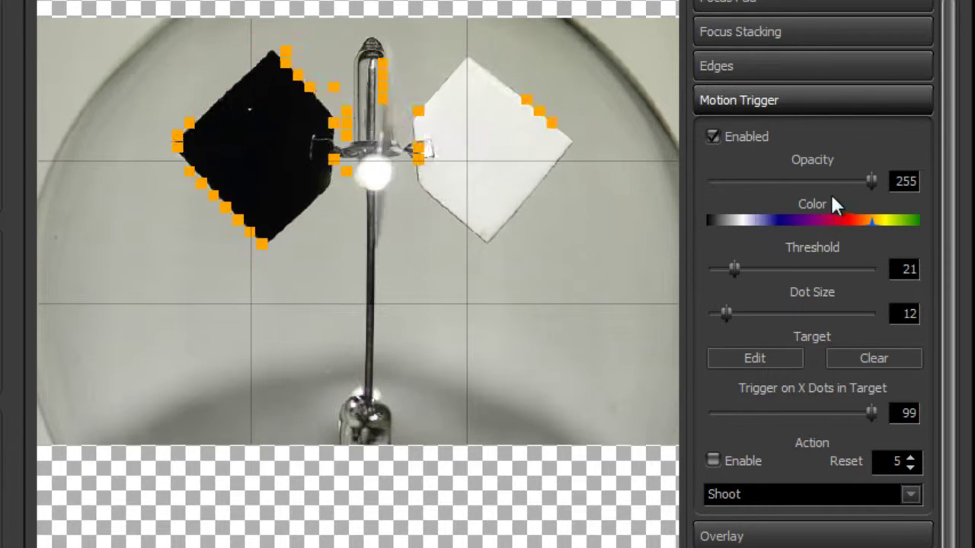
mouse_move(874, 225)
left_mouse_down()
mouse_move(716, 224)
mouse_move(848, 221)
left_mouse_up()
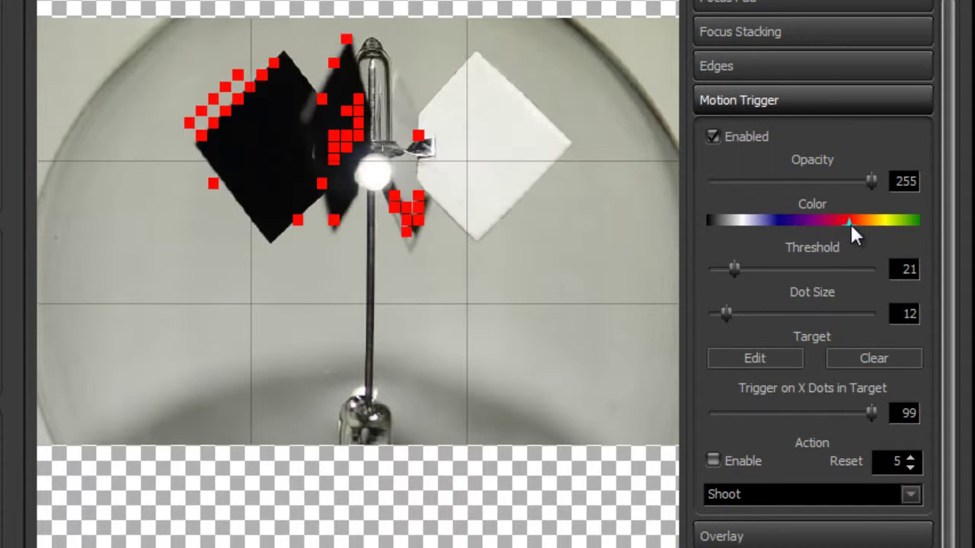
left_click_drag(874, 179, 851, 182)
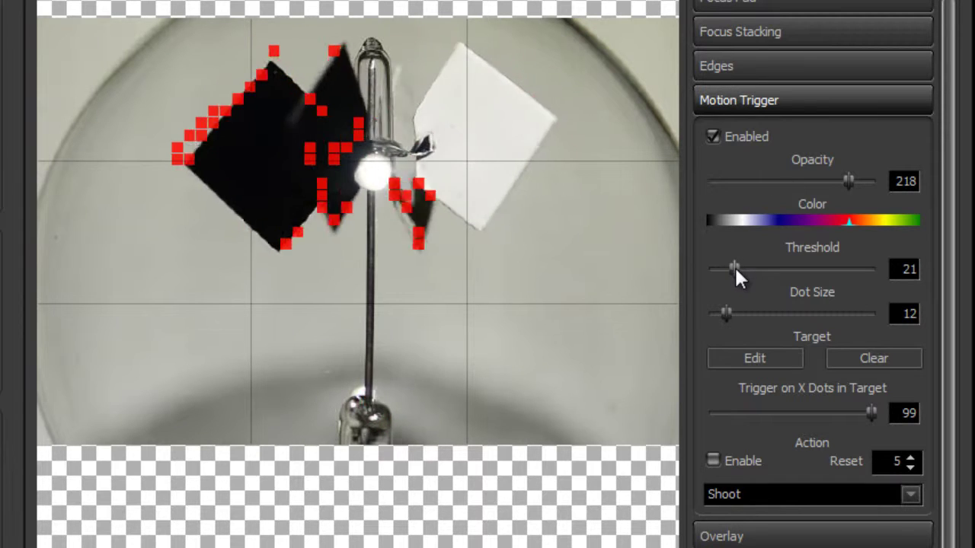
left_click_drag(734, 266, 739, 280)
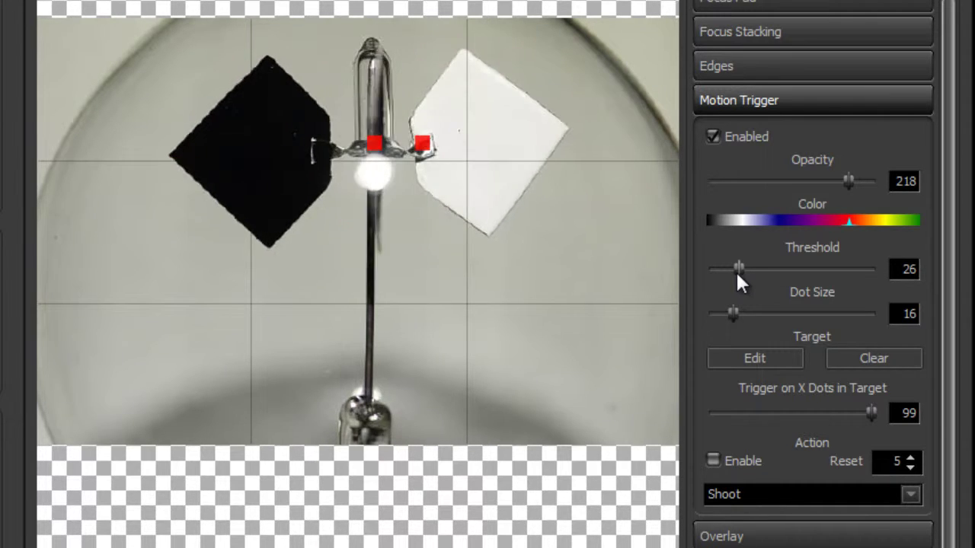
Keep Shoot as the trigger action and begin editing the motion target area
left_click(812, 482)
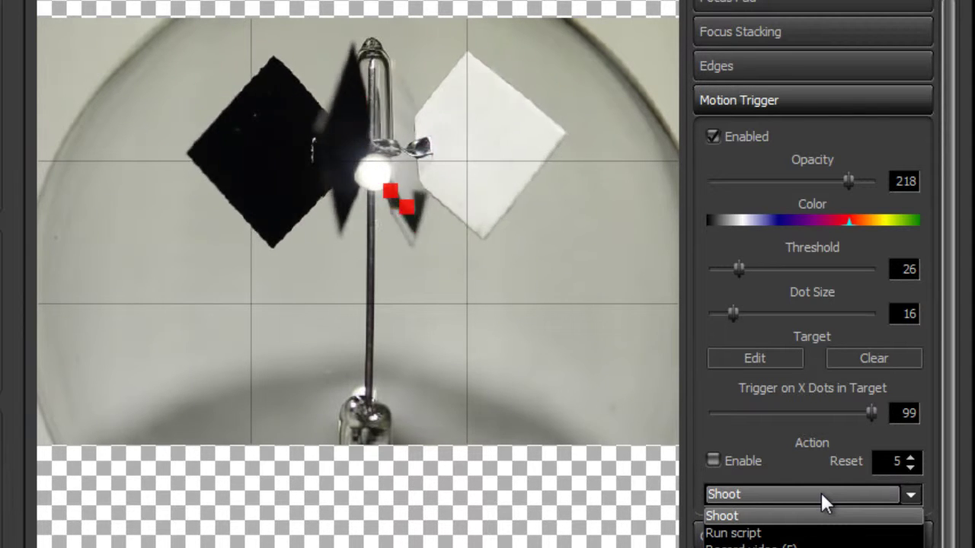
left_click(821, 493)
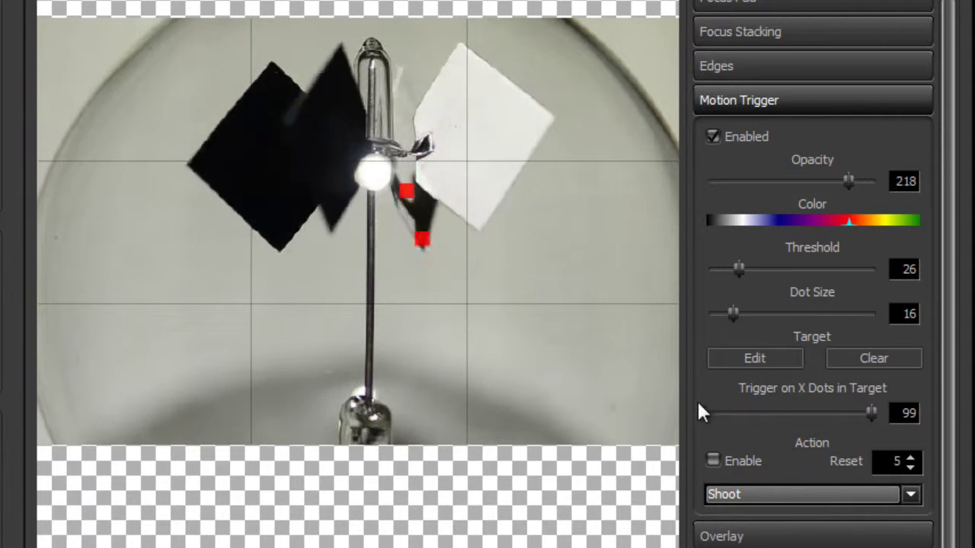
left_click(743, 359)
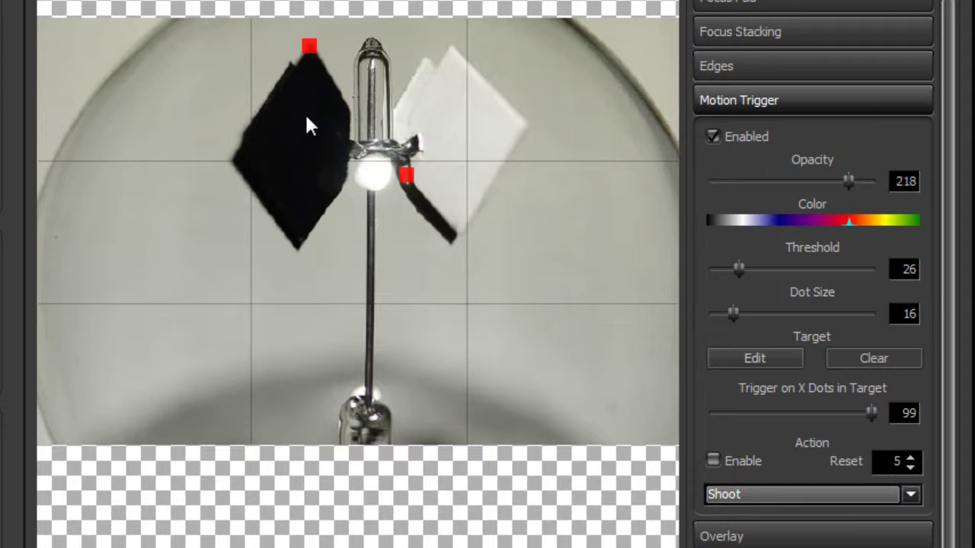
left_click(756, 358)
left_click(185, 54)
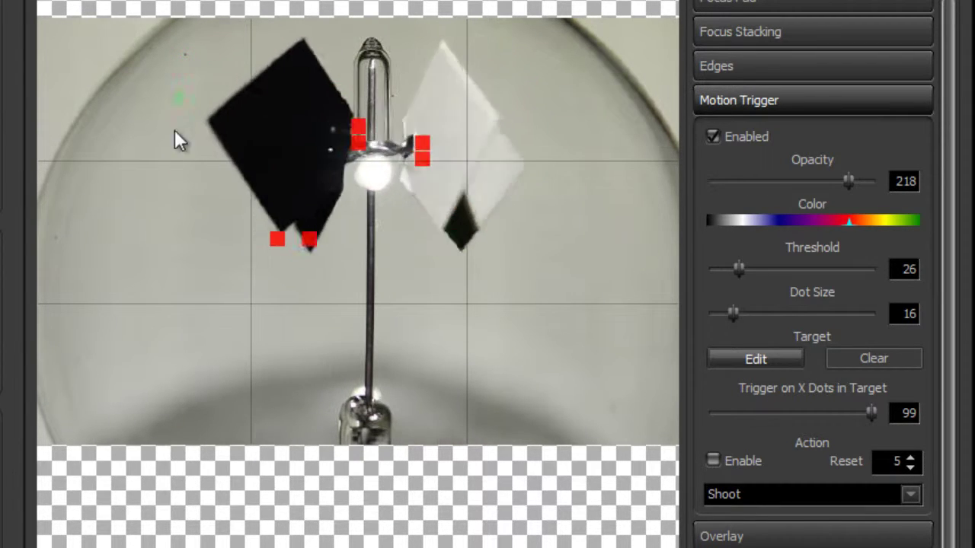
left_click(165, 178)
double_click(241, 266)
left_click(432, 278)
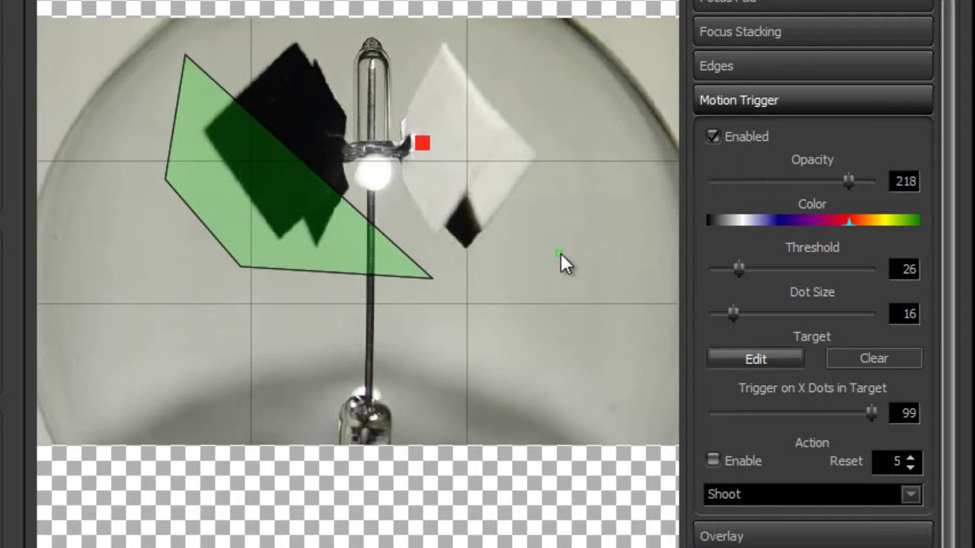
left_click(561, 252)
left_click(582, 148)
left_click(474, 54)
left_click(408, 27)
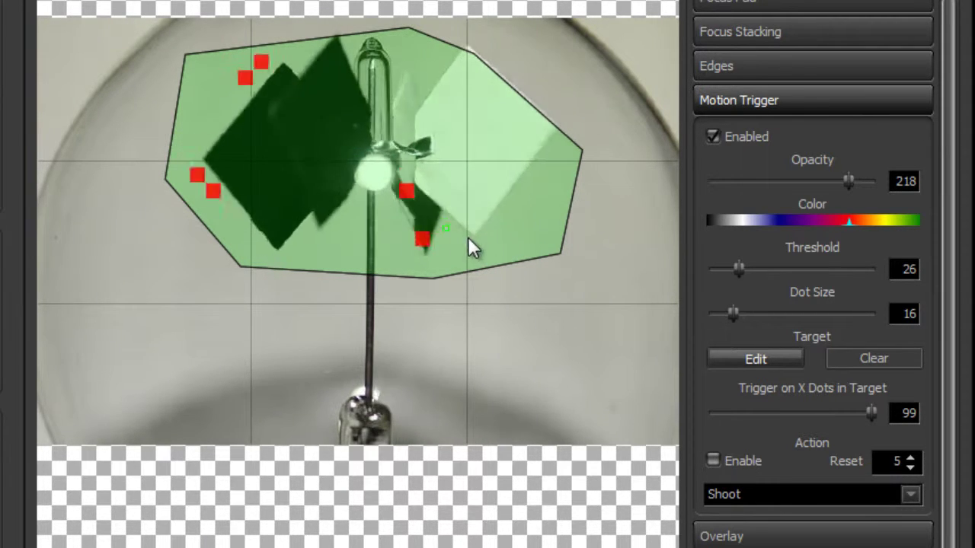
Clear the old target and sketch a trial polygon around the left vane, then discard it
left_click(502, 116)
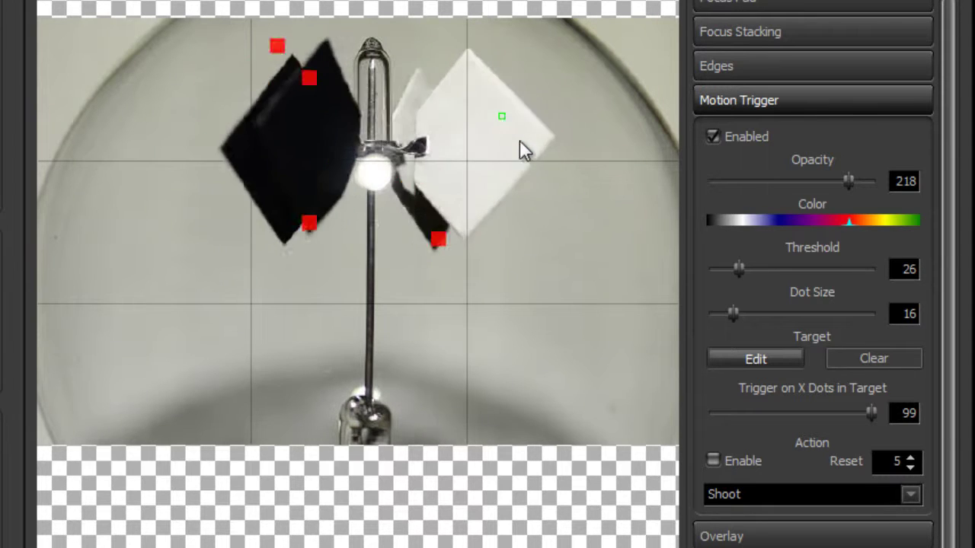
left_click(895, 361)
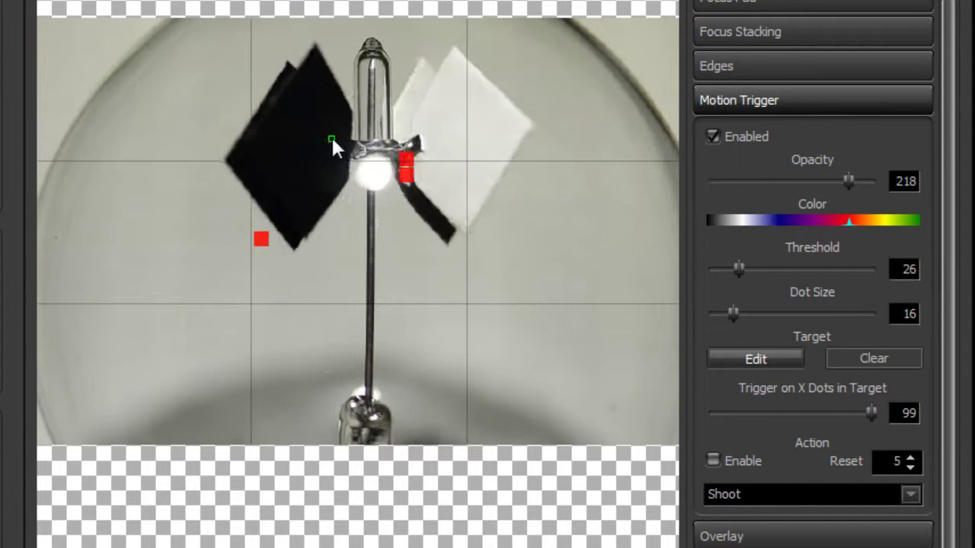
left_click(167, 100)
left_click(154, 187)
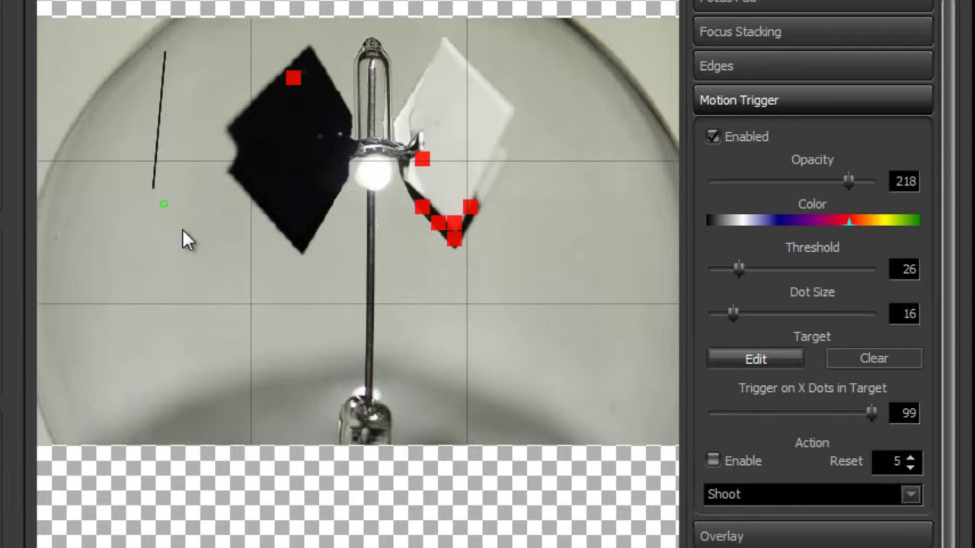
left_click(196, 246)
left_click(265, 256)
left_click(264, 95)
left_click(244, 38)
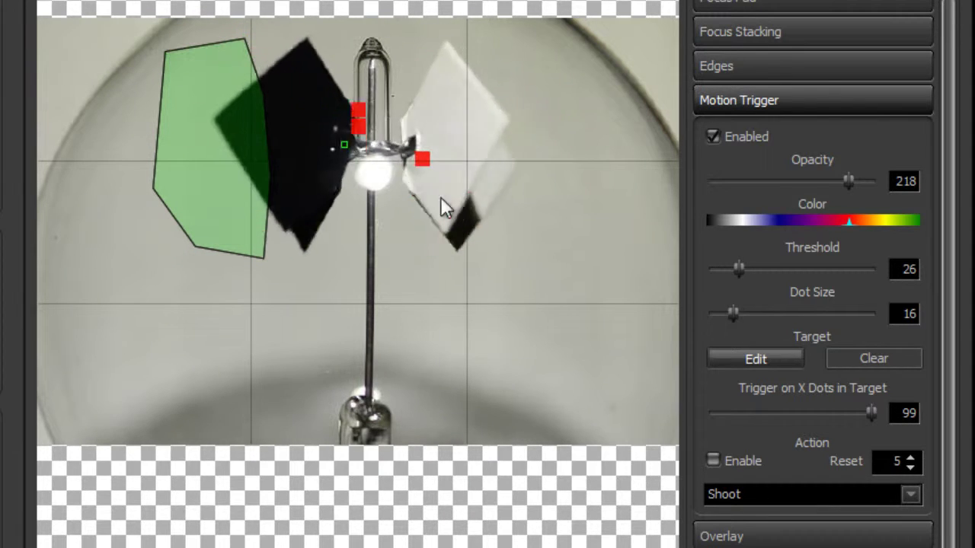
left_click(513, 244)
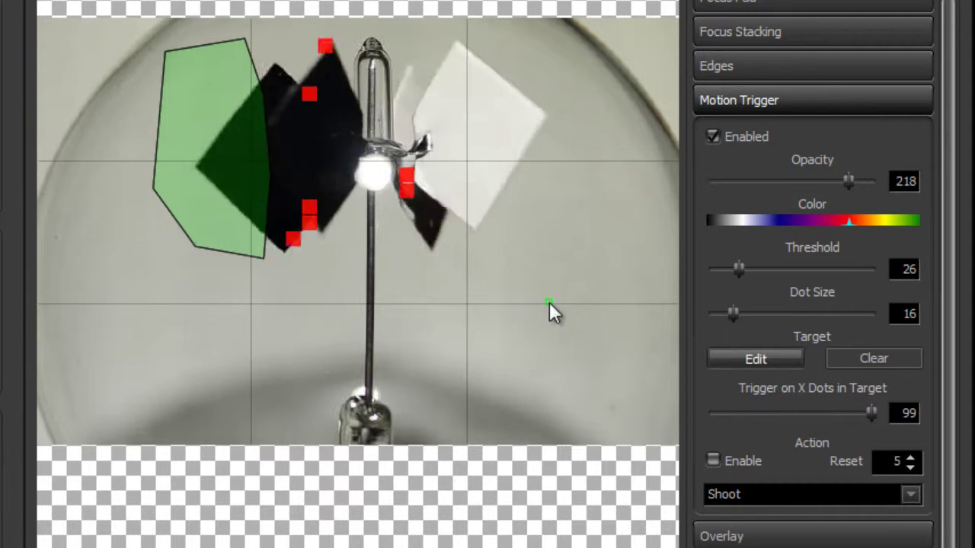
left_click(457, 269)
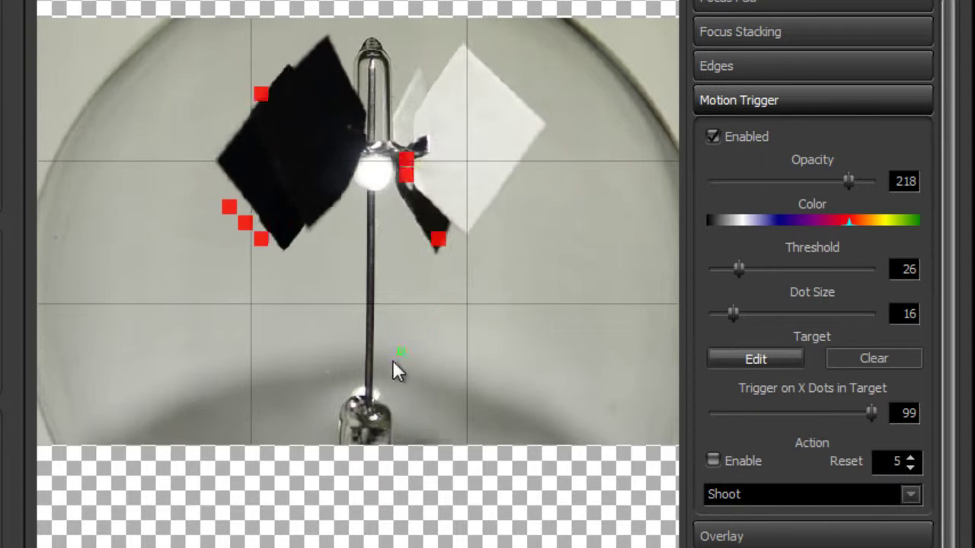
Draw a new target polygon enclosing both the left and right radiometer vanes
left_click(195, 51)
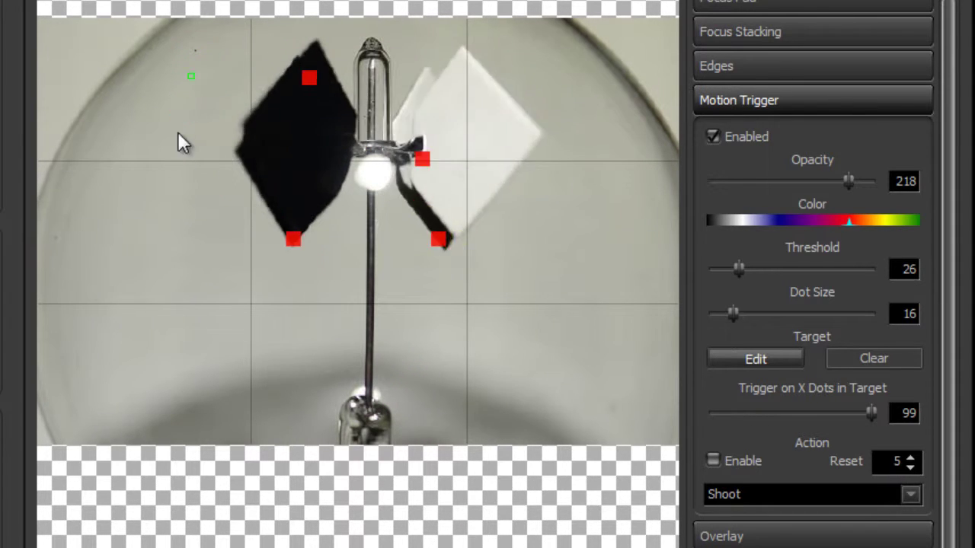
left_click(177, 171)
left_click(251, 274)
left_click(417, 271)
left_click(533, 255)
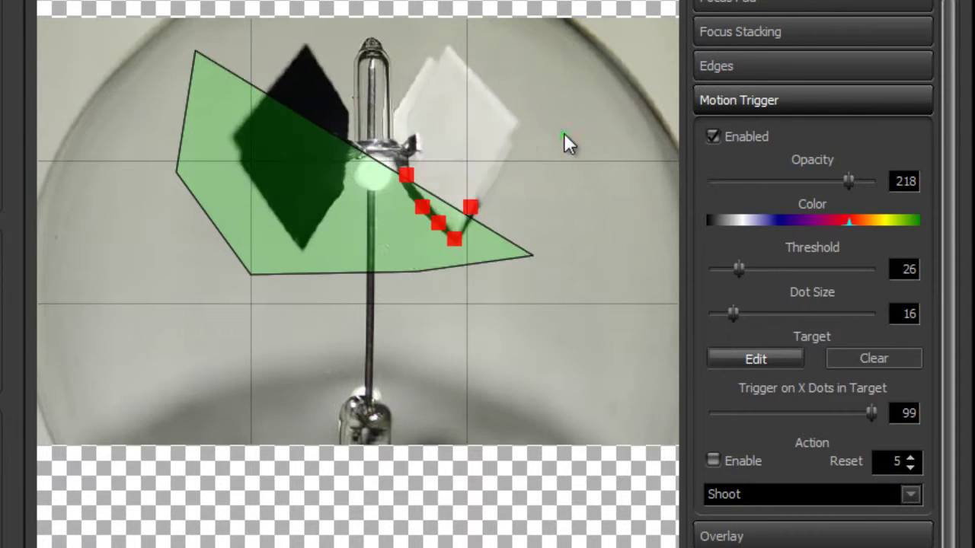
left_click(563, 134)
left_click(496, 52)
left_click(359, 33)
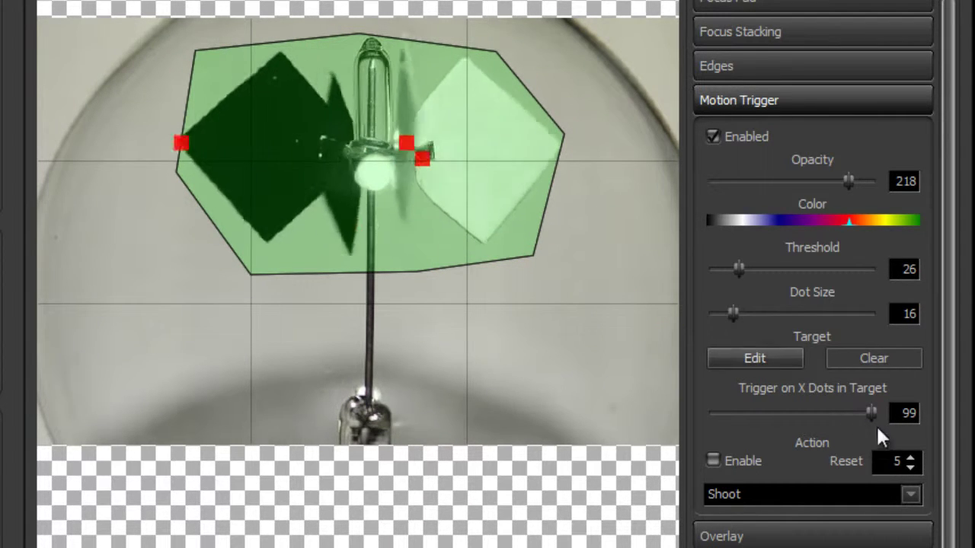
Drag the 'Trigger on X Dots in Target' slider from 99 down to 1
left_click_drag(870, 409, 711, 408)
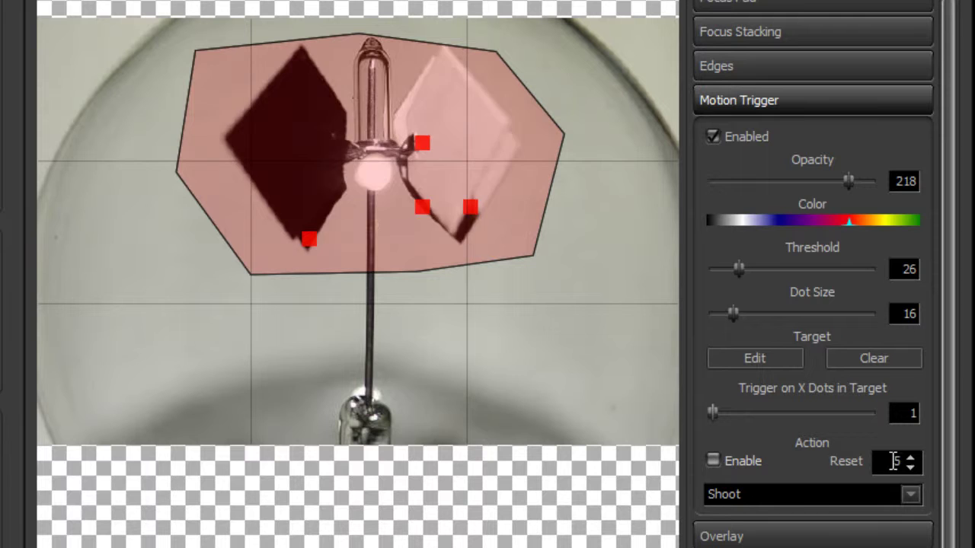
Keep Shoot as the action and set the Reset value to 15 (typed 13, stepped up twice)
left_click(772, 491)
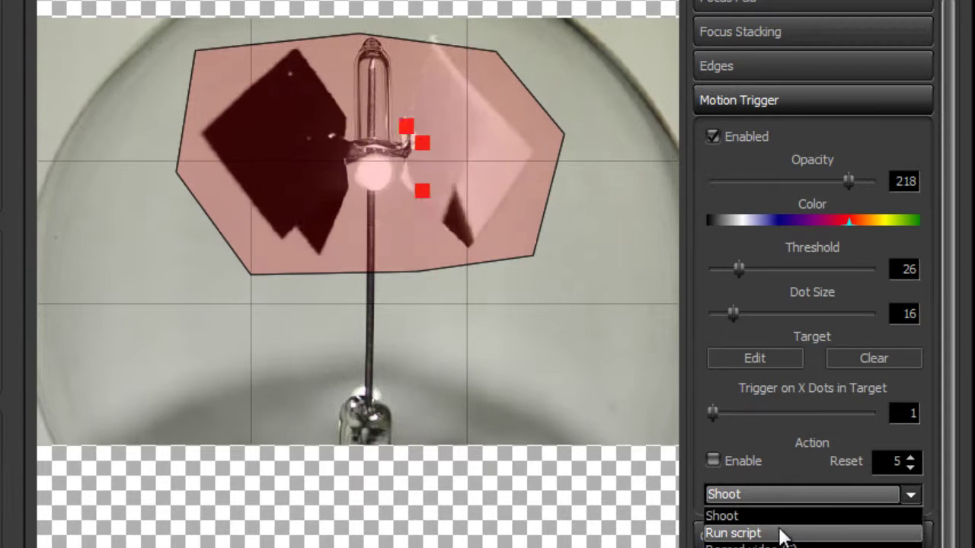
left_click(836, 475)
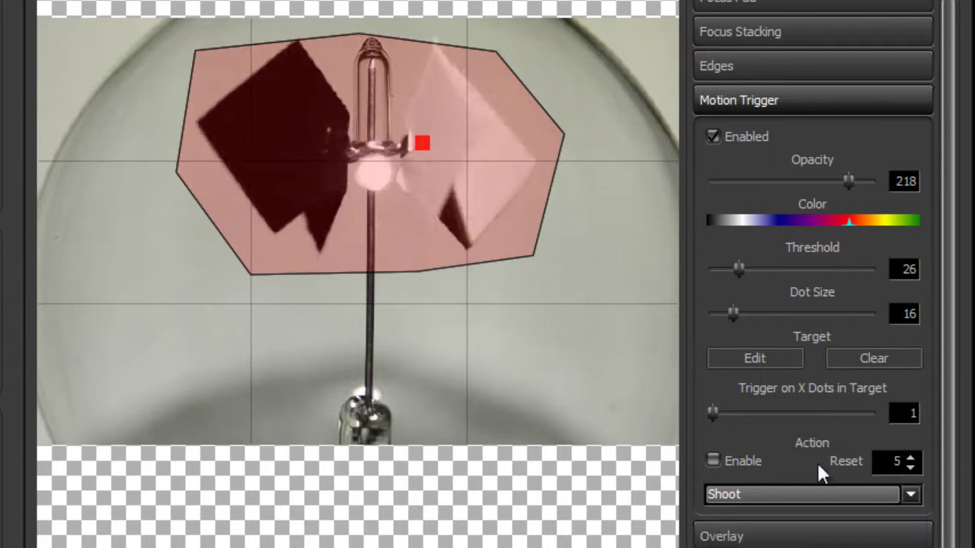
left_click(909, 455)
type("13")
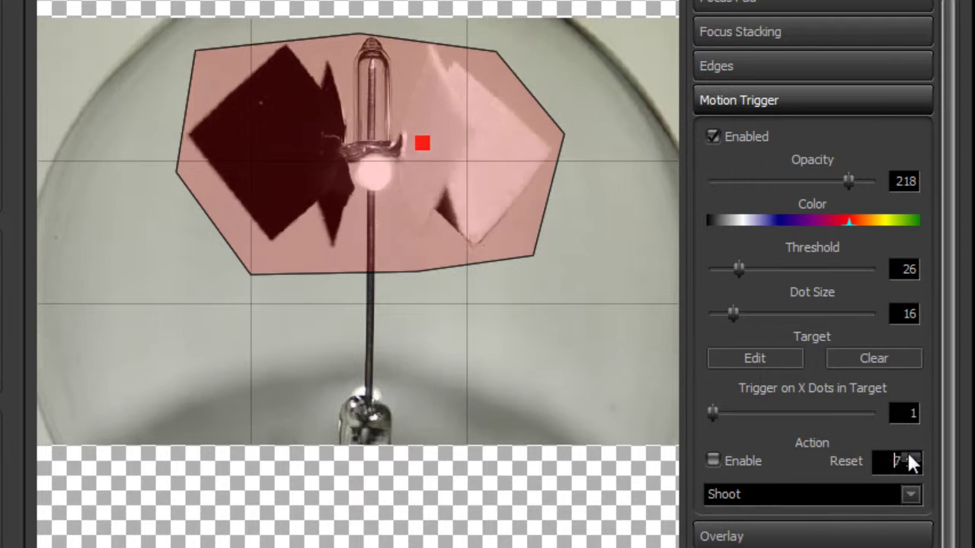
left_click(908, 455)
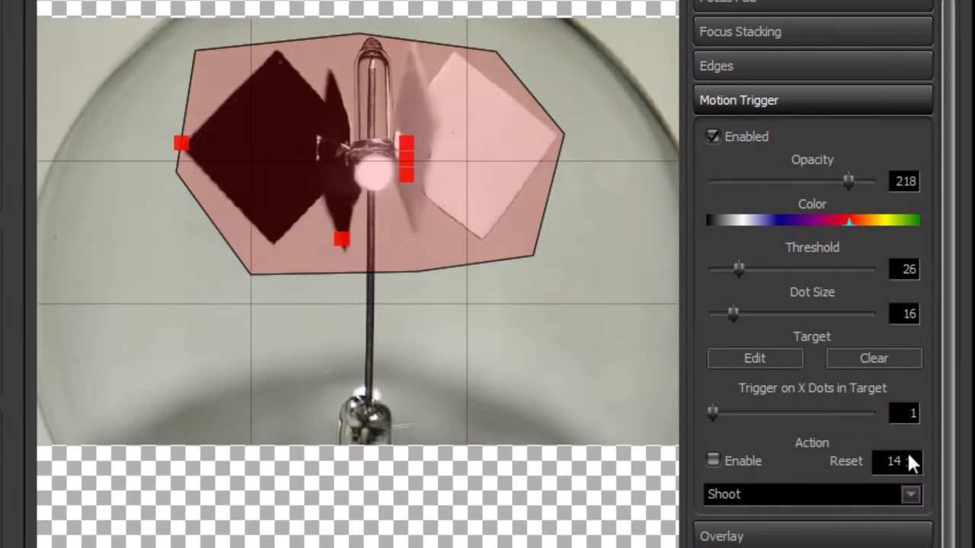
left_click(908, 455)
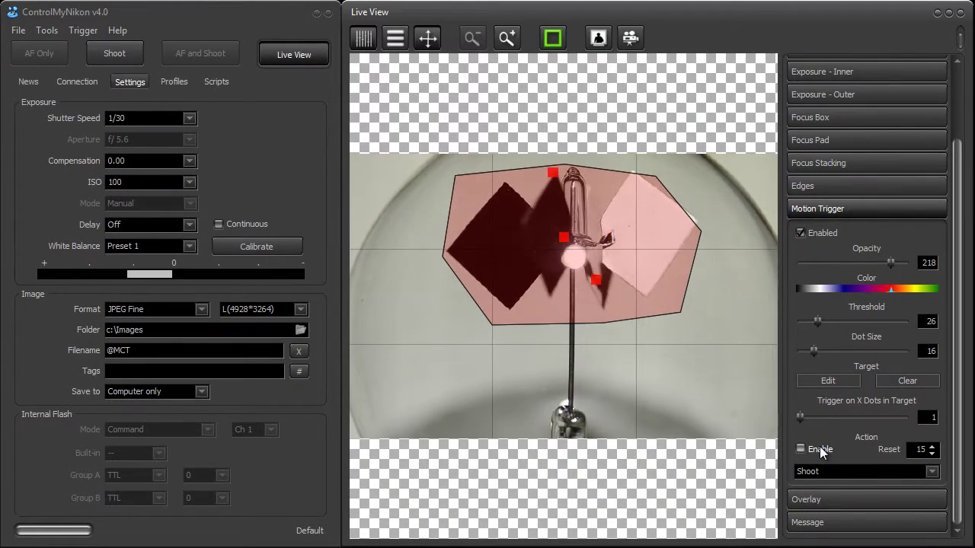
Enable the Shoot action to capture the spinning vanes, then disable it again
left_click(821, 450)
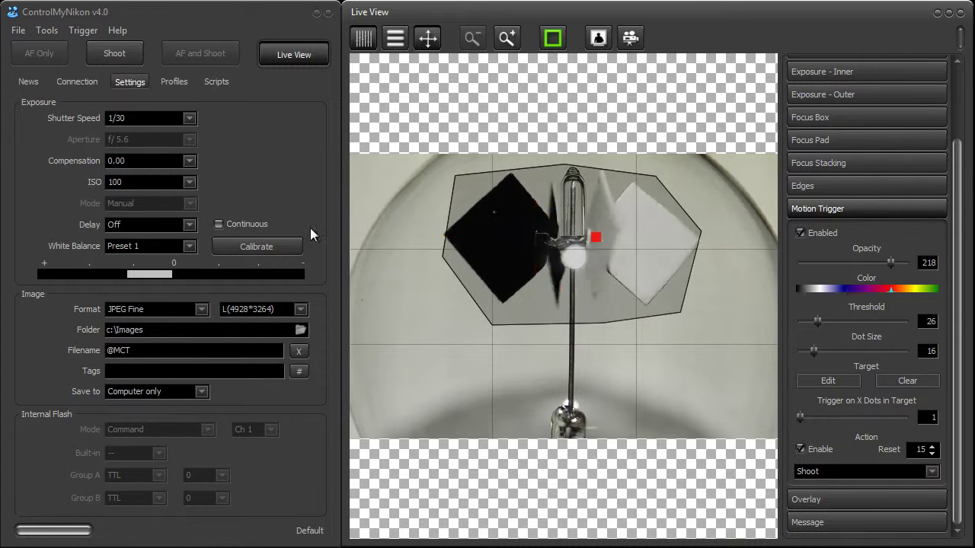
left_click(812, 448)
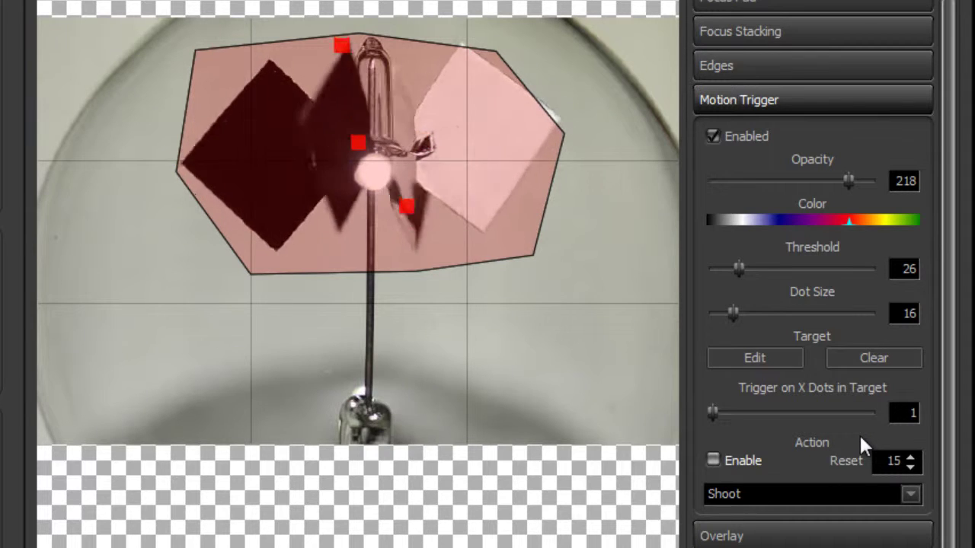
Switch the trigger action to Record video with a 5-second duration
left_click(747, 491)
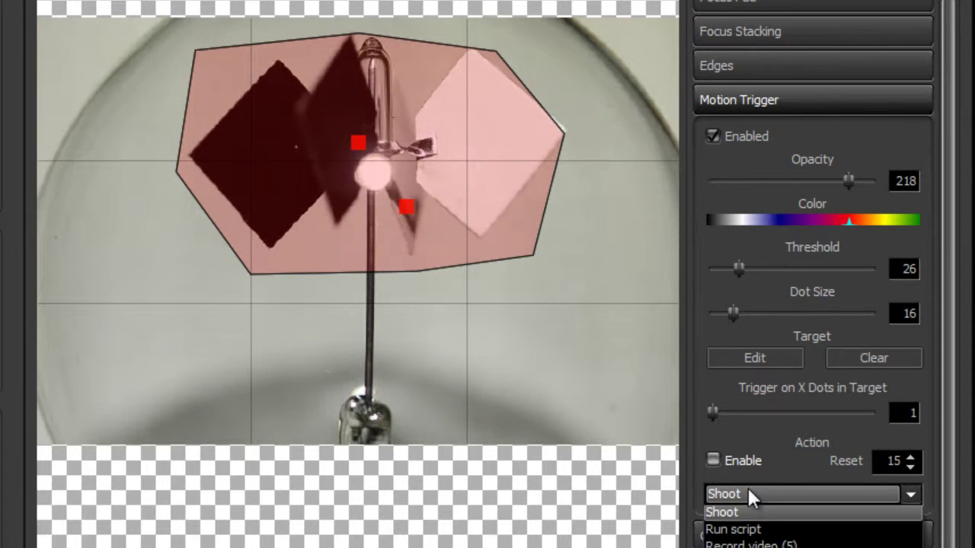
left_click(766, 543)
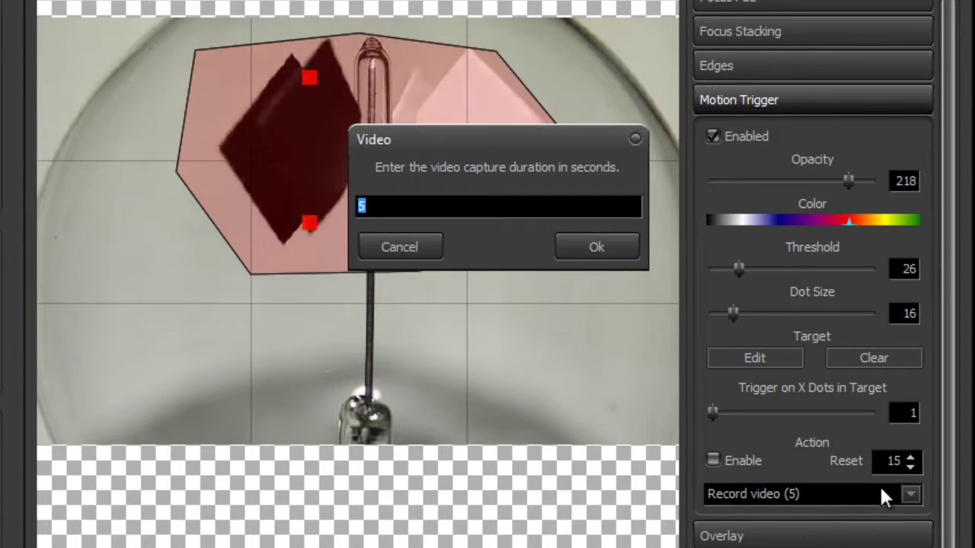
left_click(428, 208)
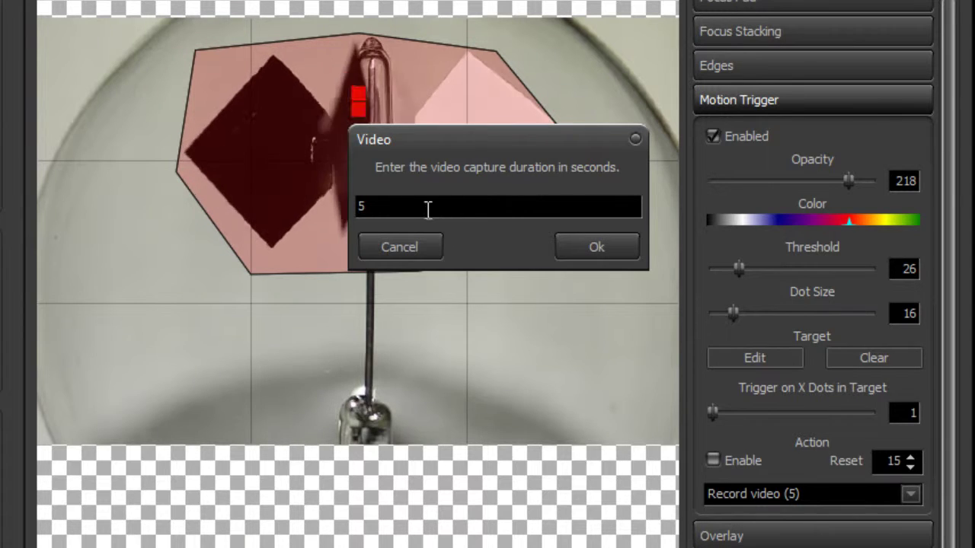
left_click(554, 243)
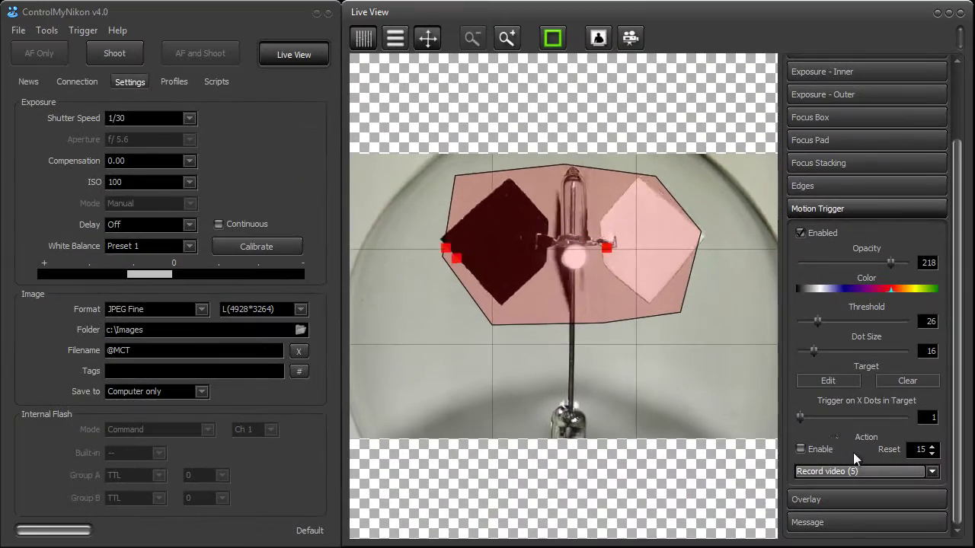
Arm the Record video action on motion, then disarm it again
left_click(821, 448)
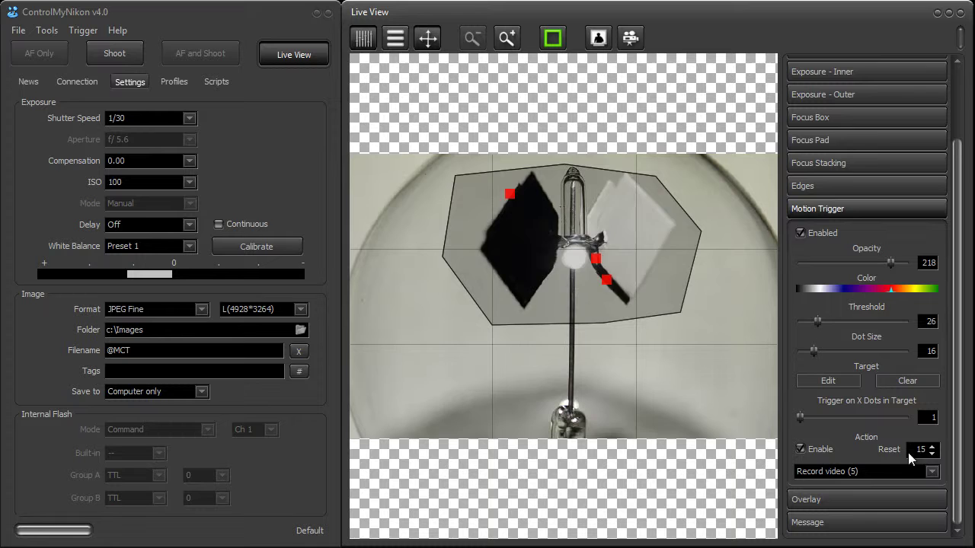
left_click(817, 451)
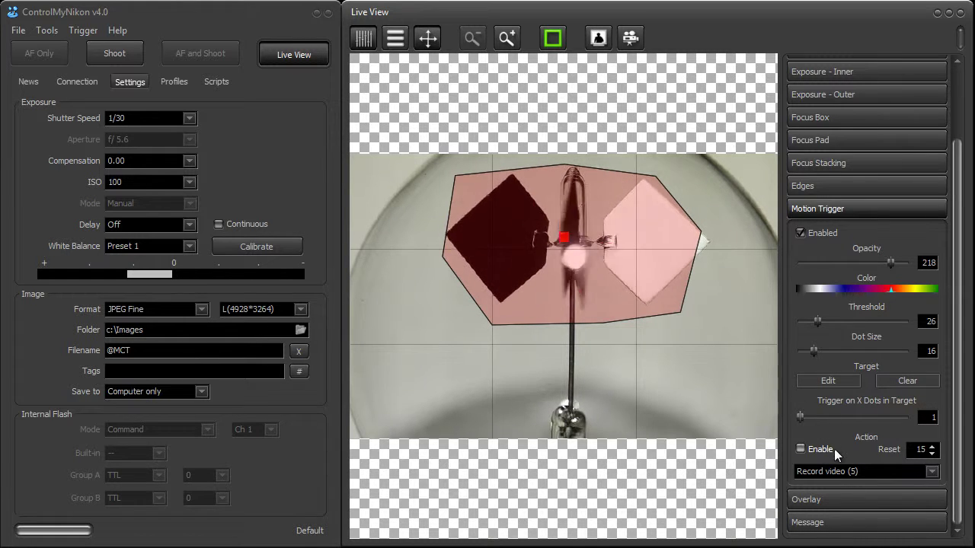
left_click(841, 472)
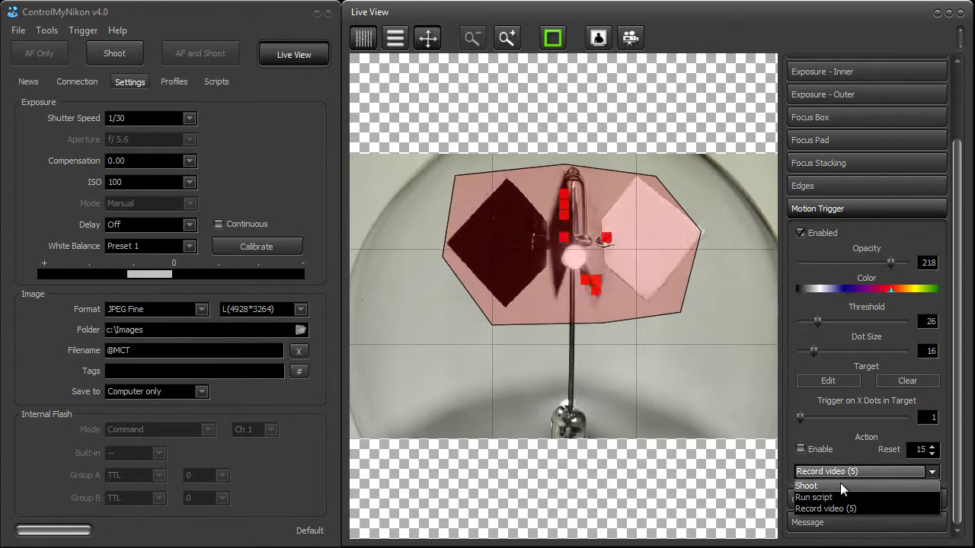
left_click(843, 488)
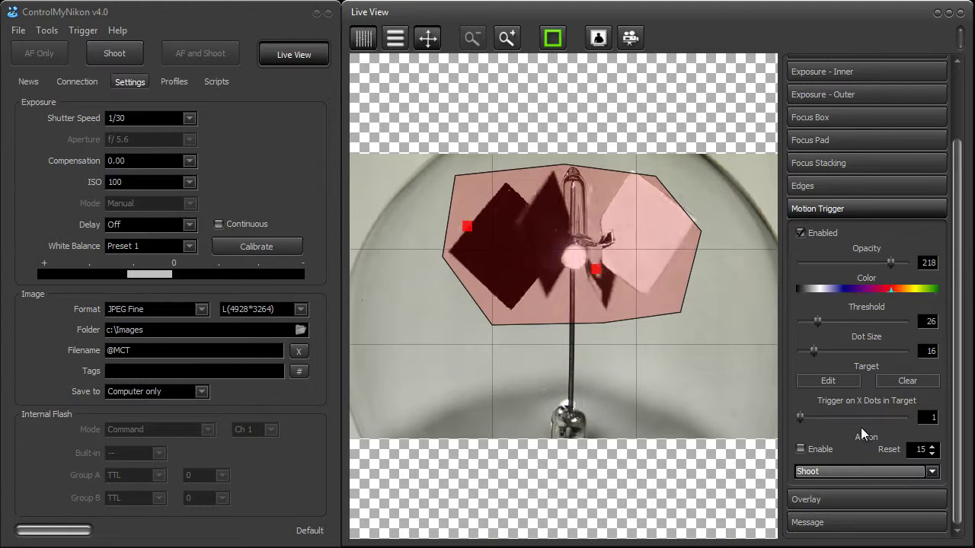
left_click(220, 225)
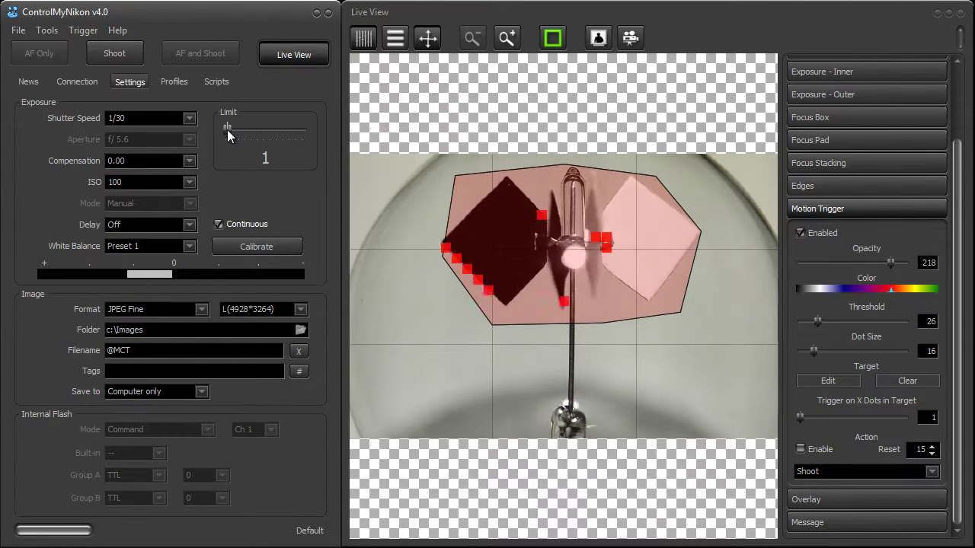
Set the Exposure Limit to 10 shots and change Action Reset from 15 to 60
left_click_drag(227, 127, 279, 136)
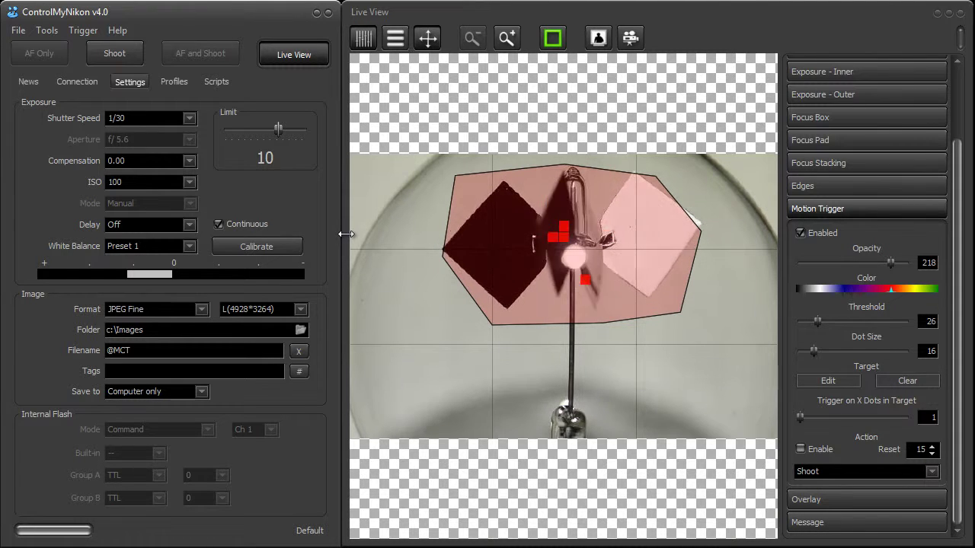
left_click(933, 450)
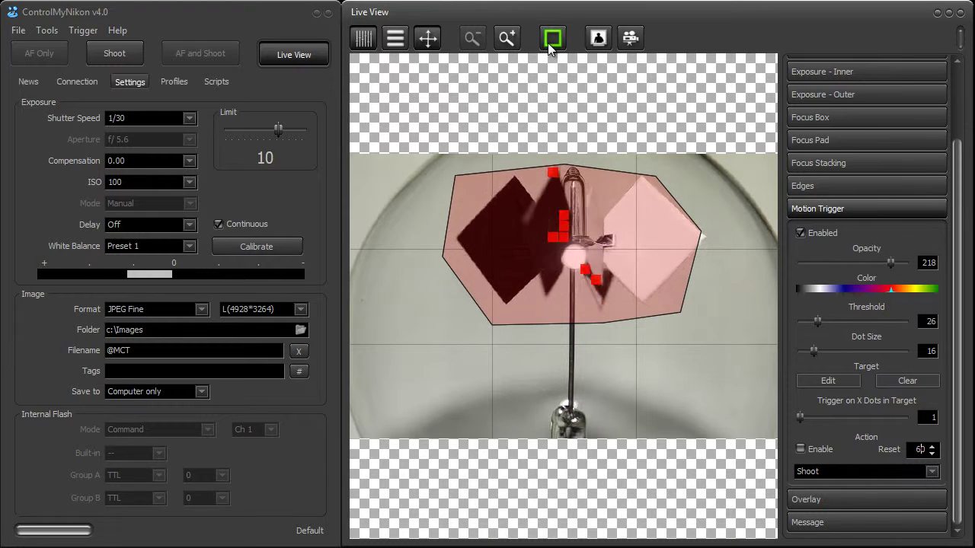
Enable the focus box, place it on the stem below the vanes, and autofocus there
left_click(821, 118)
left_click(817, 141)
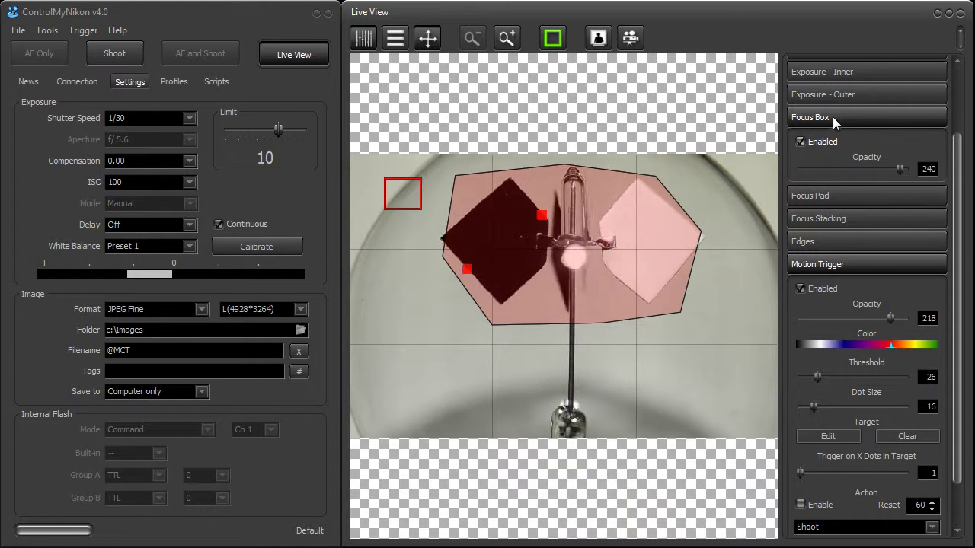
left_click(573, 332)
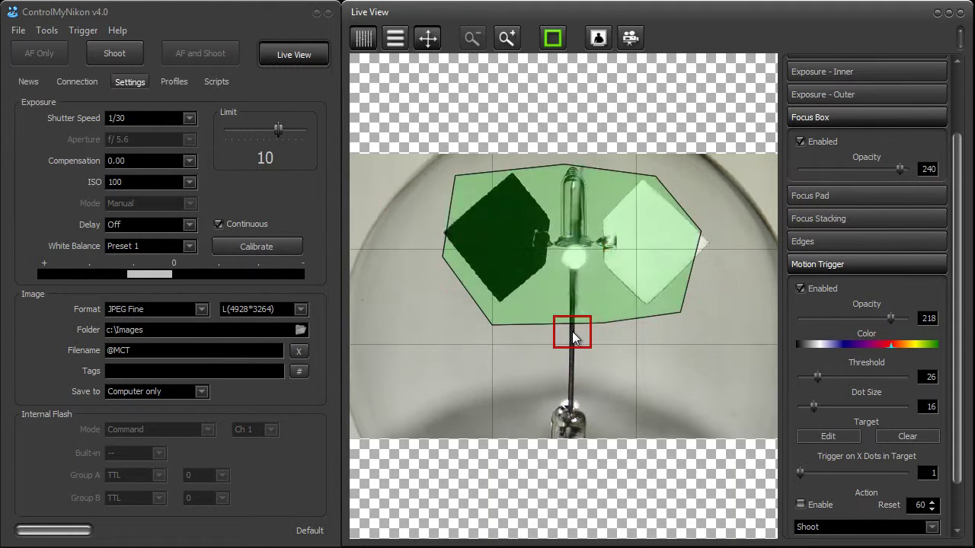
left_click(554, 42)
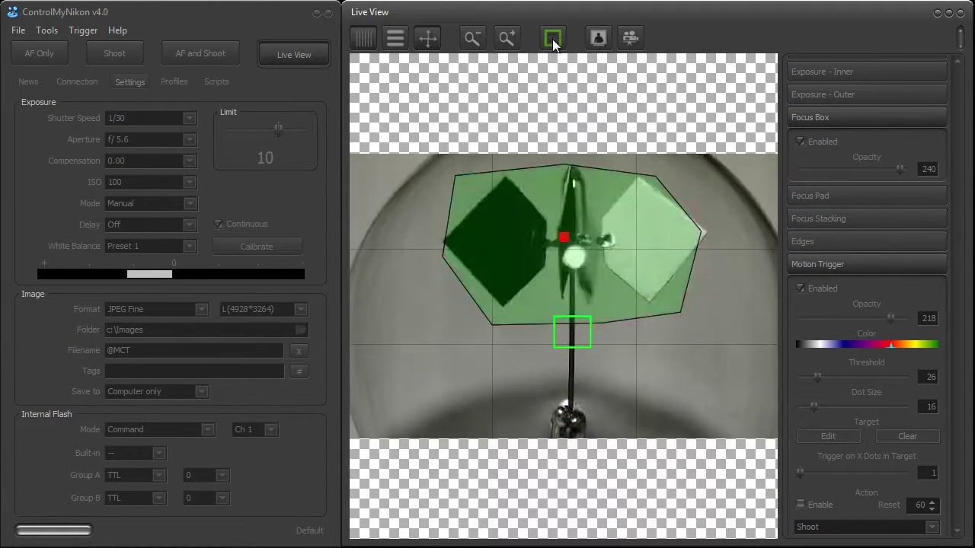
left_click(844, 117)
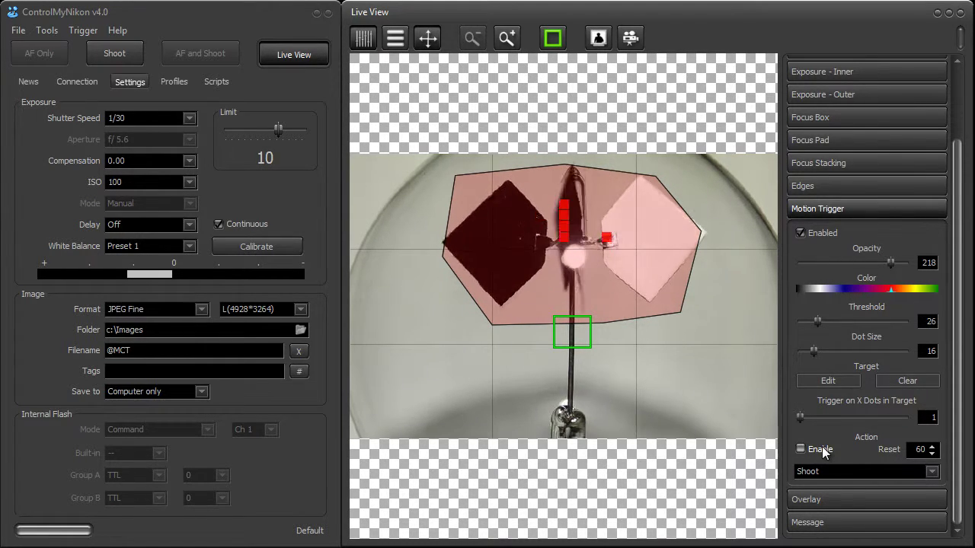
Tick Action Enable so the Shoot action fires when motion appears in the target
left_click(822, 446)
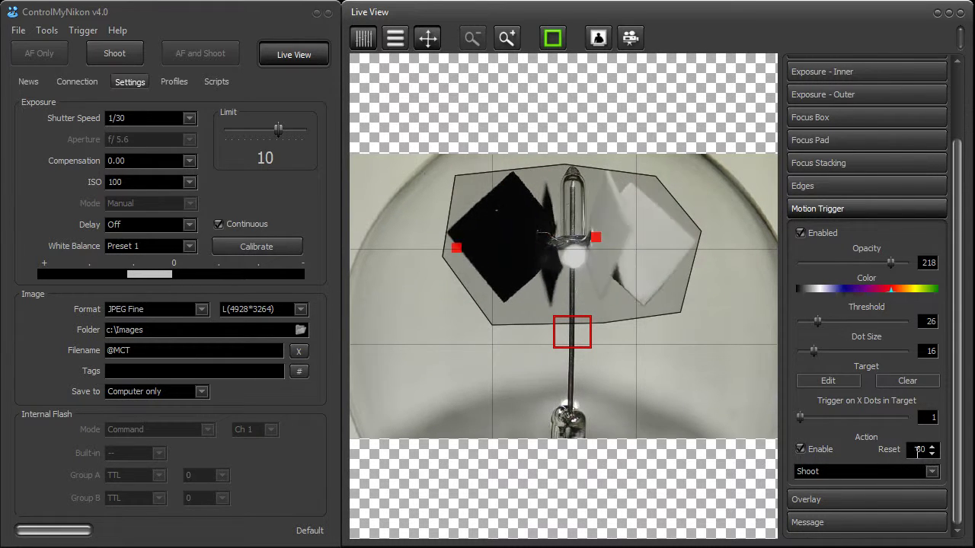
Untick and re-tick Action Enable to re-arm the Shoot trigger
left_click(821, 448)
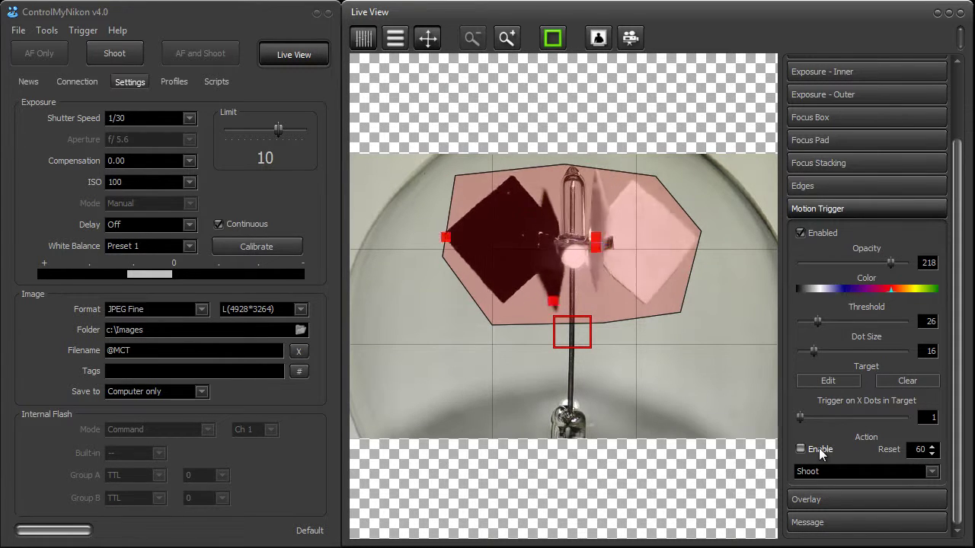
left_click(819, 448)
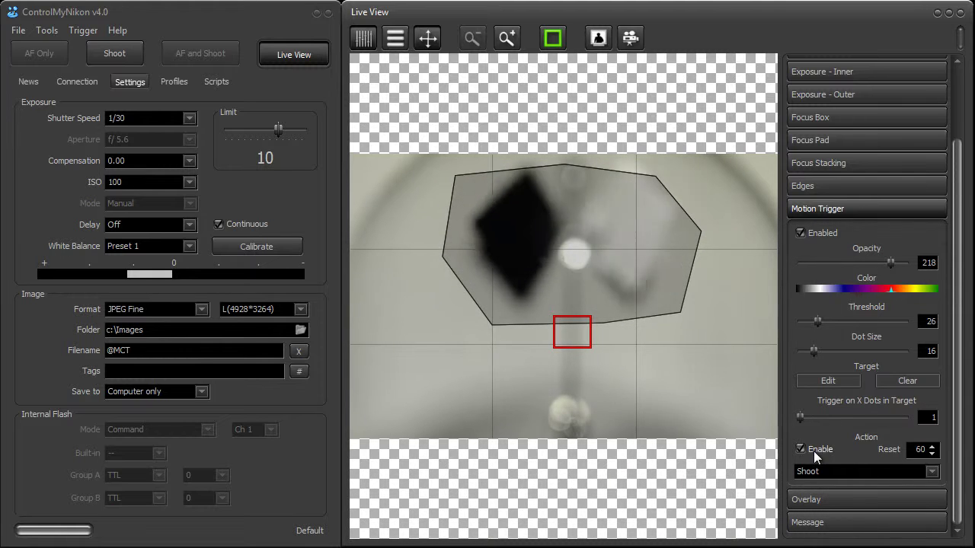
left_click(819, 449)
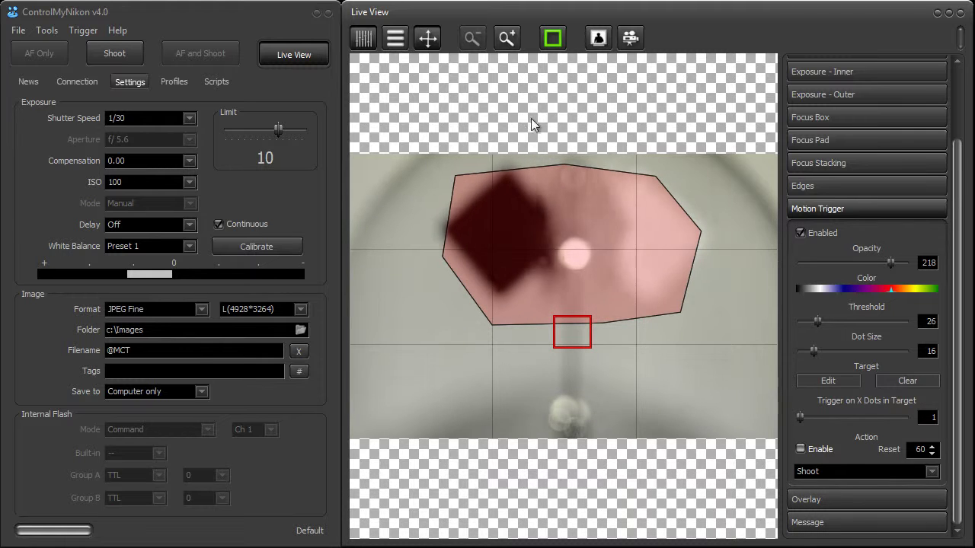
left_click(554, 49)
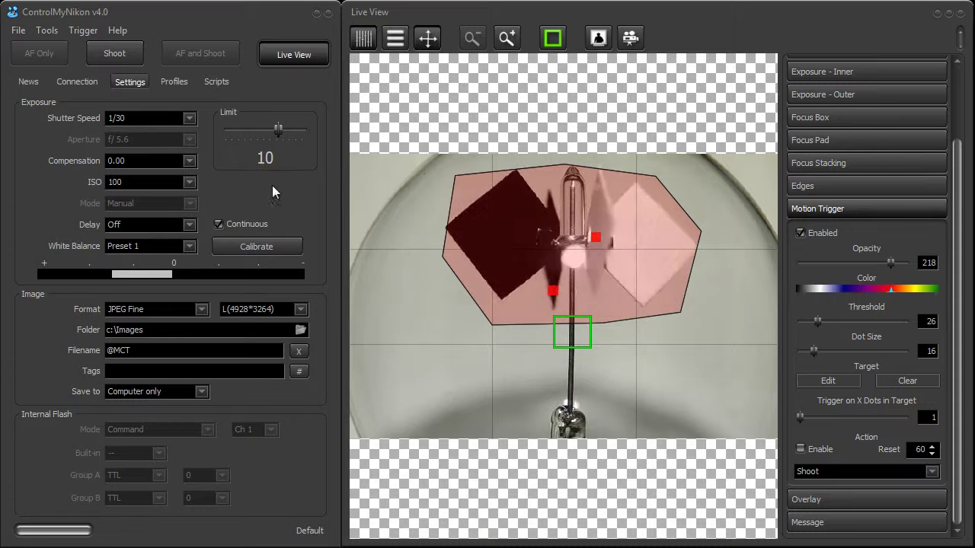
Zoom the live view in and out, ending at maximum magnification on the hub
left_click(505, 39)
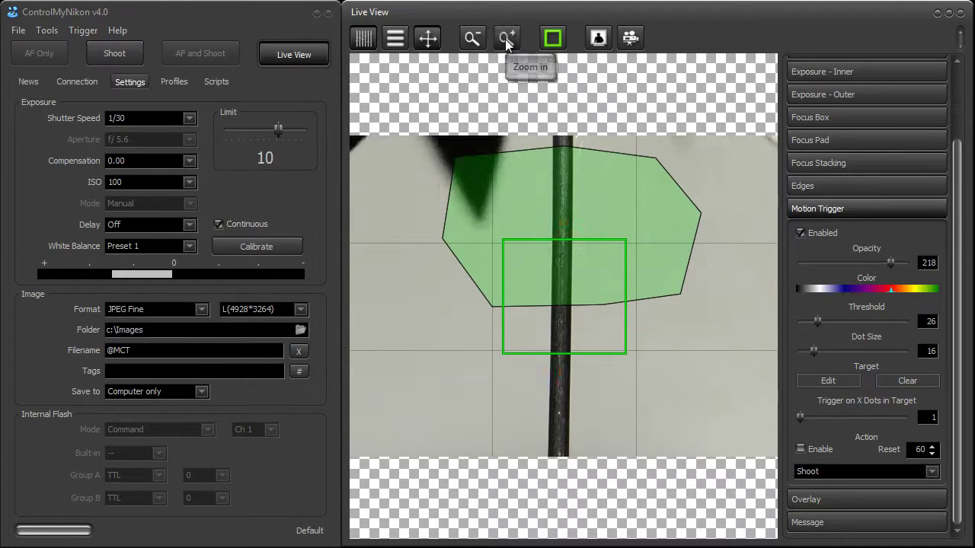
left_click(505, 38)
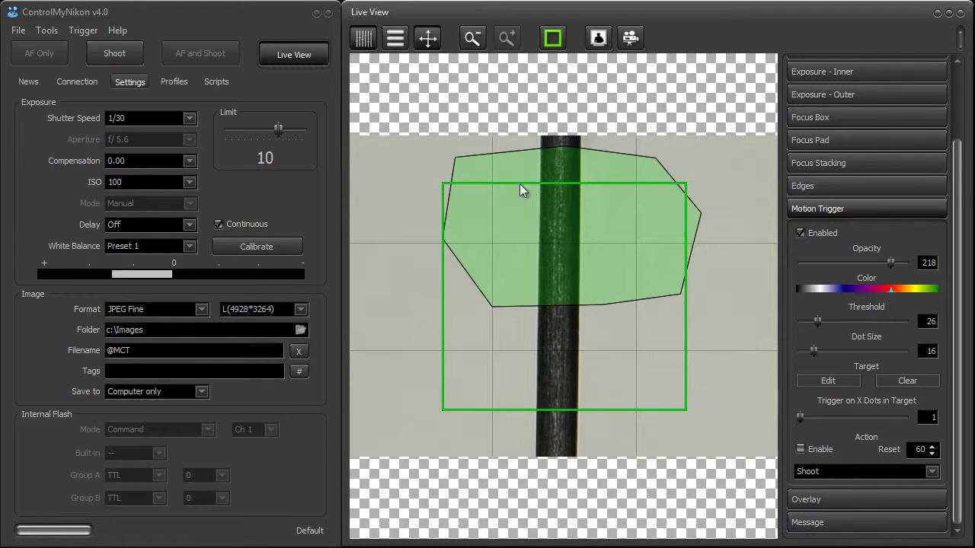
left_click(482, 40)
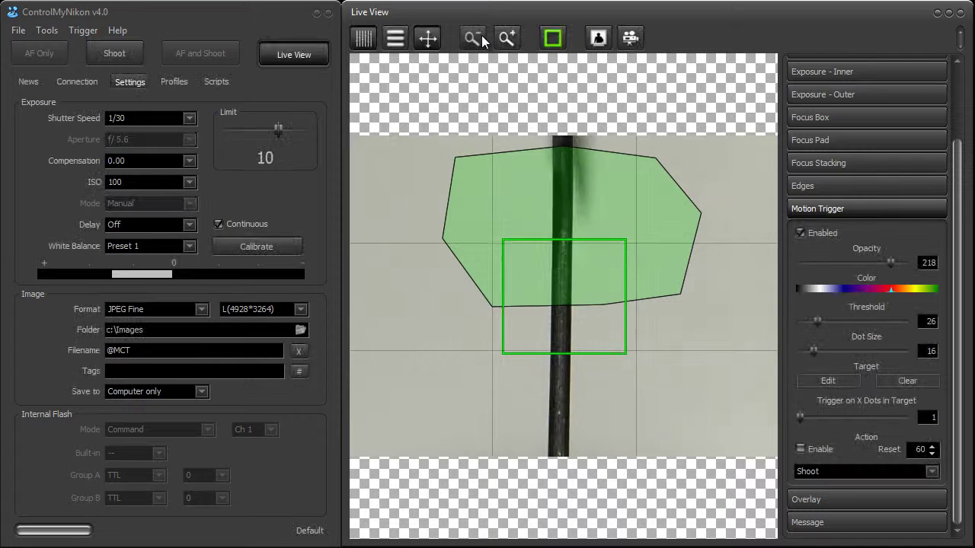
left_click(481, 35)
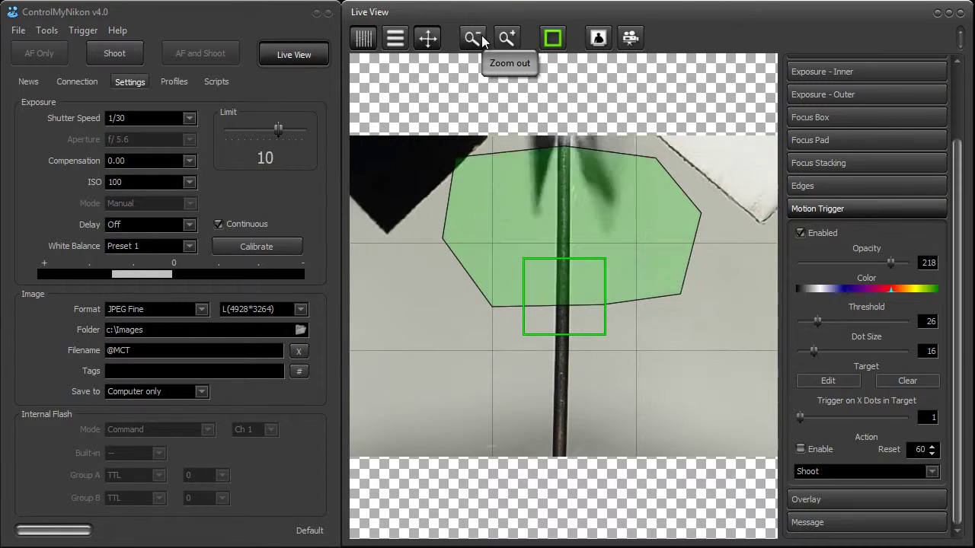
left_click(482, 40)
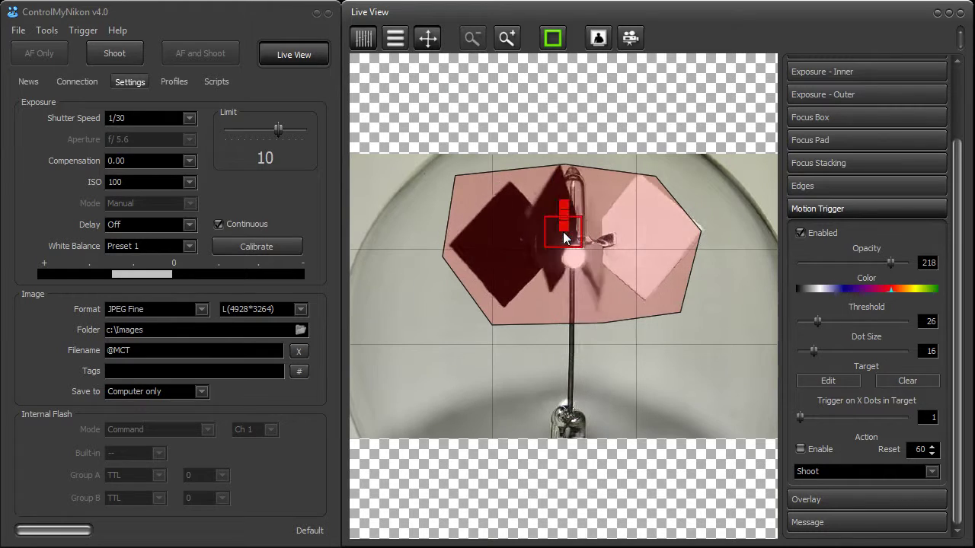
left_click(509, 38)
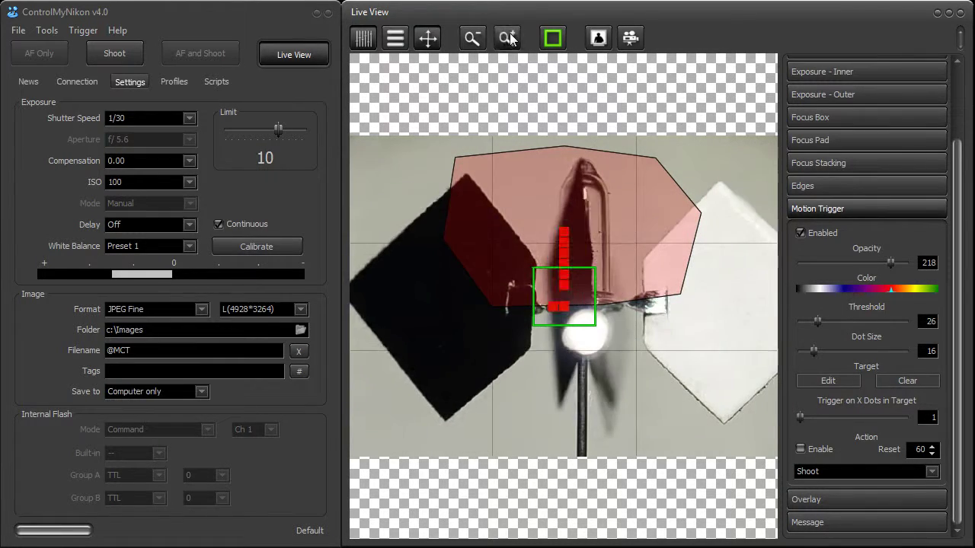
left_click(509, 38)
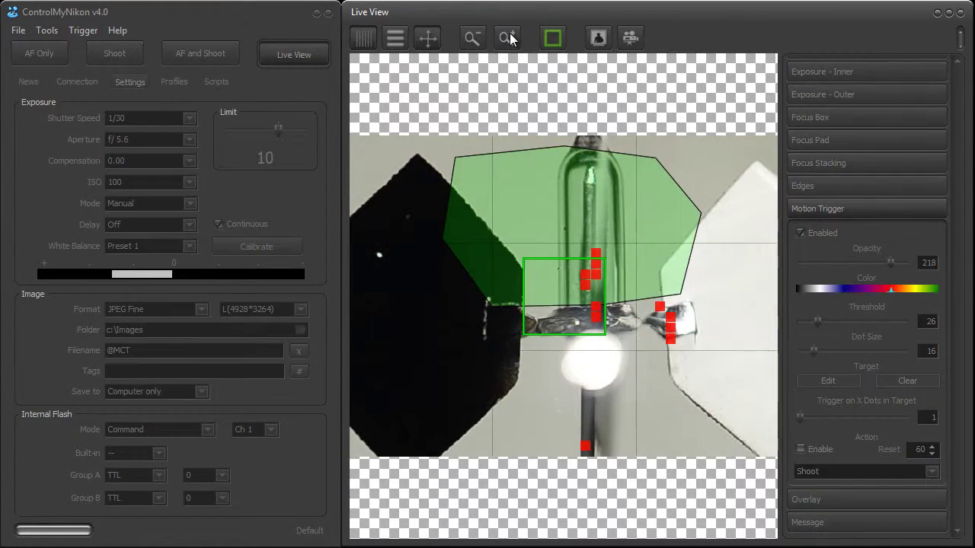
left_click(509, 38)
left_click(509, 38)
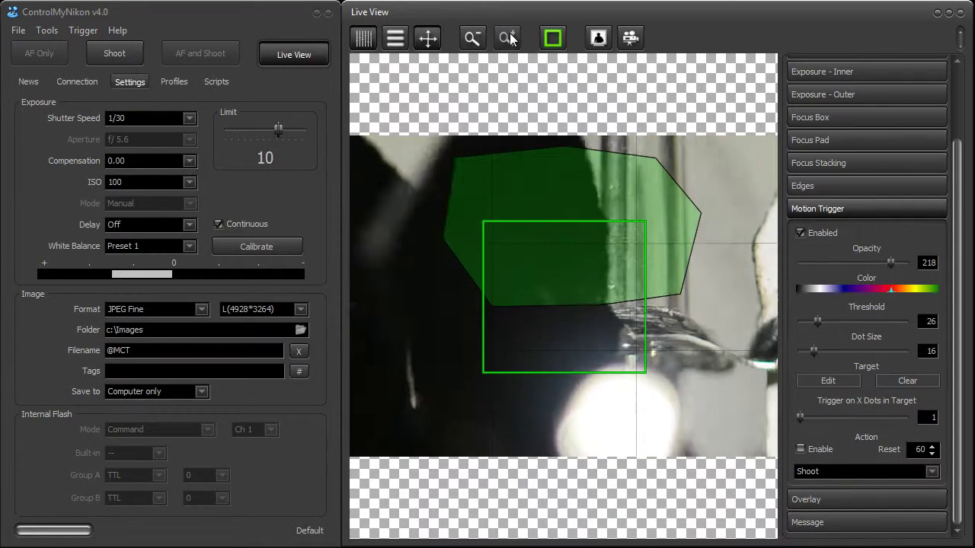
left_click(509, 38)
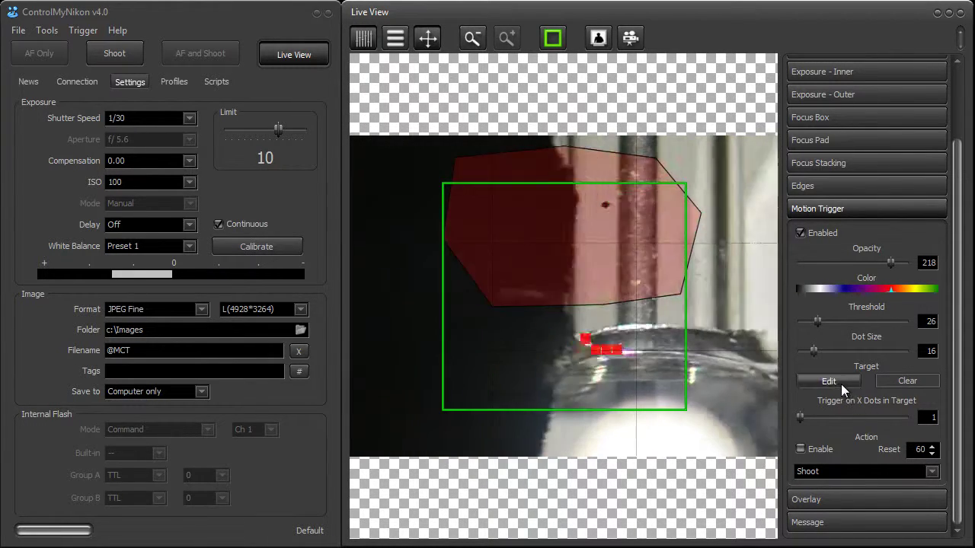
Raise the dots-in-target threshold to 99 and draw a pentagon target over the hub
key("End")
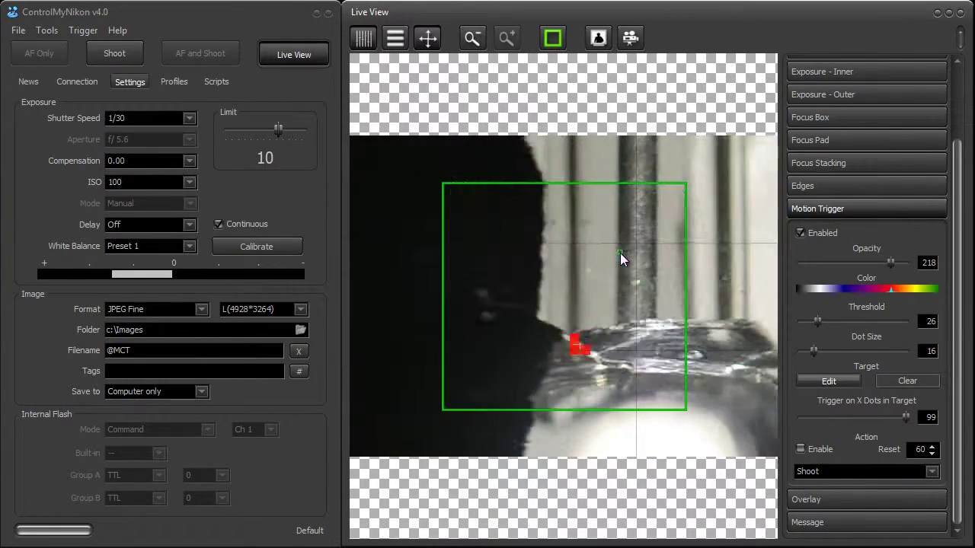
left_click(518, 383)
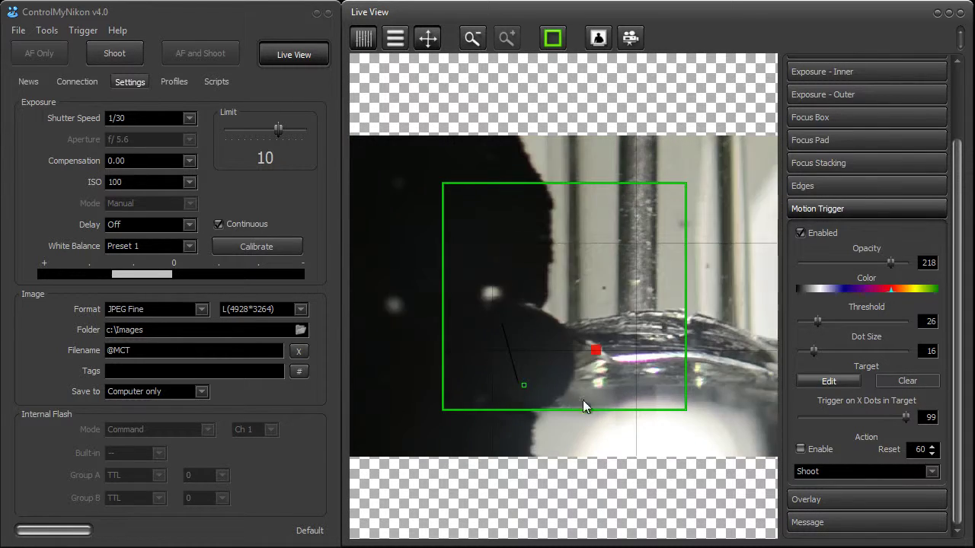
left_click(618, 402)
left_click(647, 324)
left_click(629, 299)
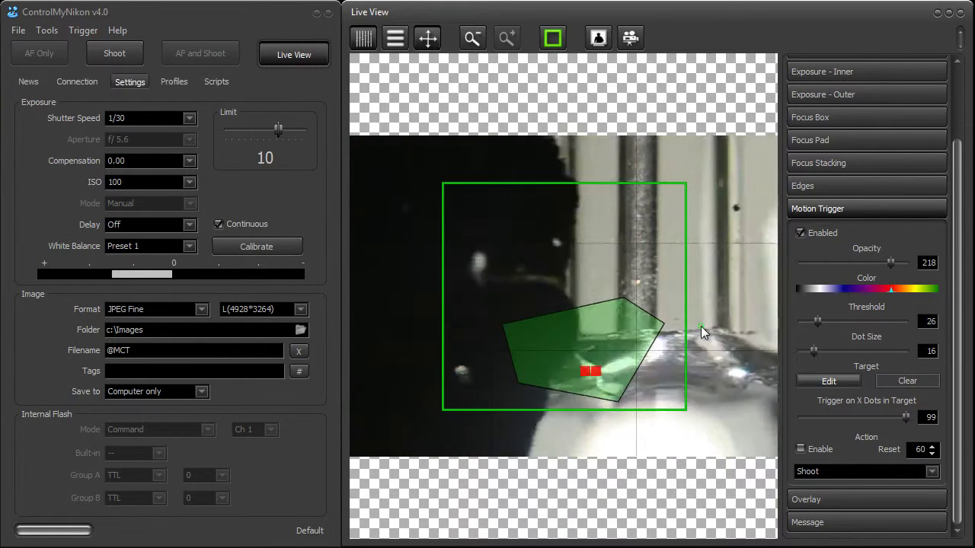